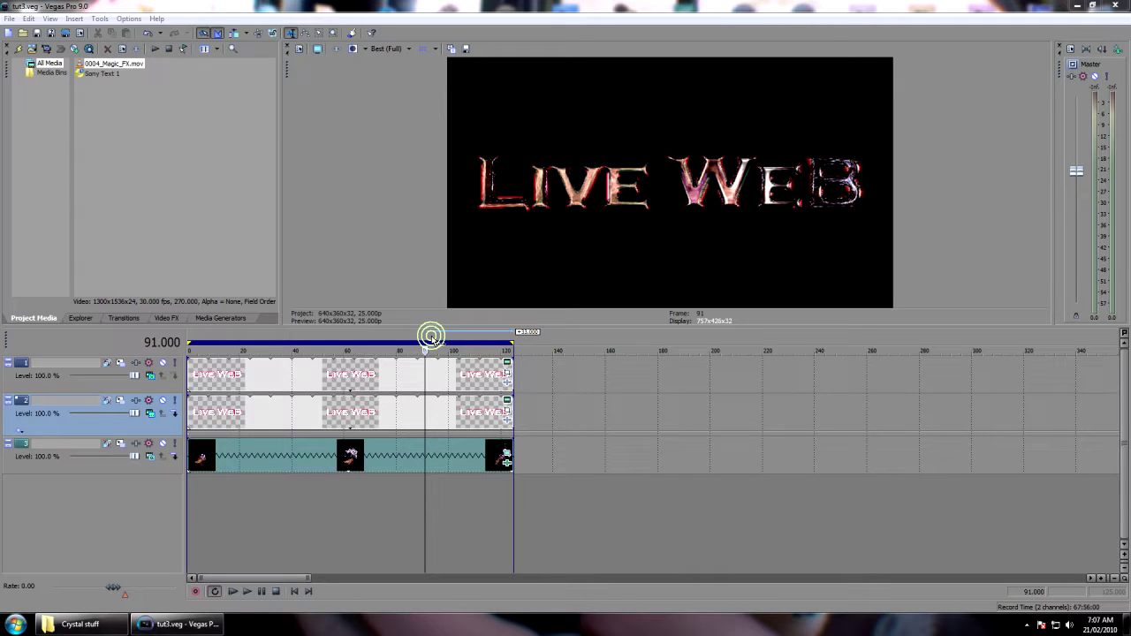
# Replay the title animation from near the start to review it.
pyautogui.click(198, 332)
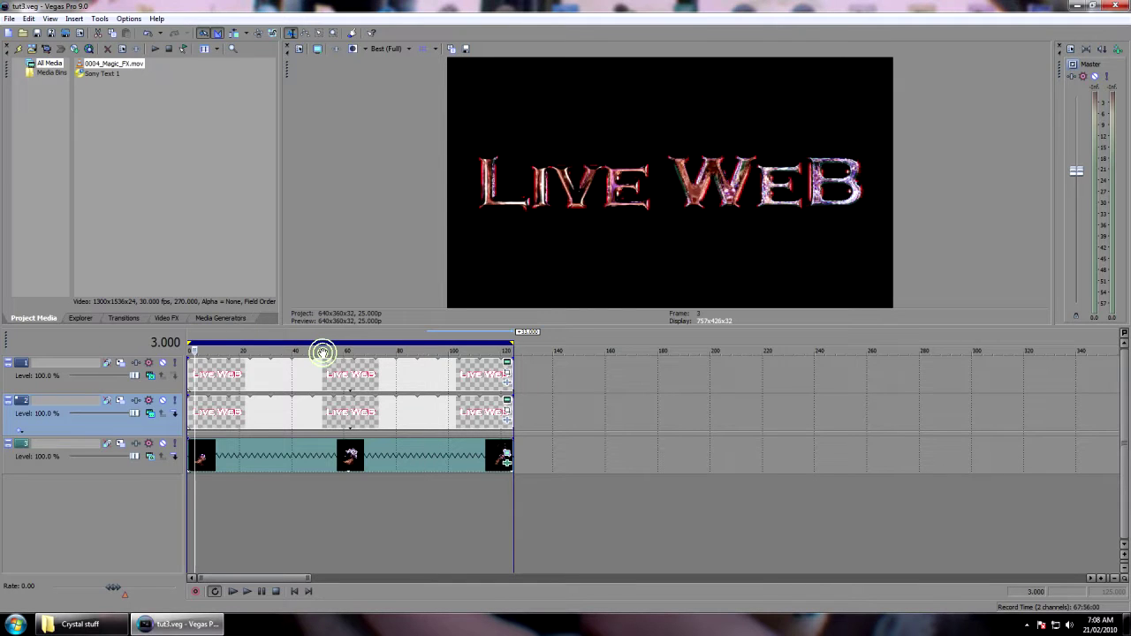
pyautogui.press('space')
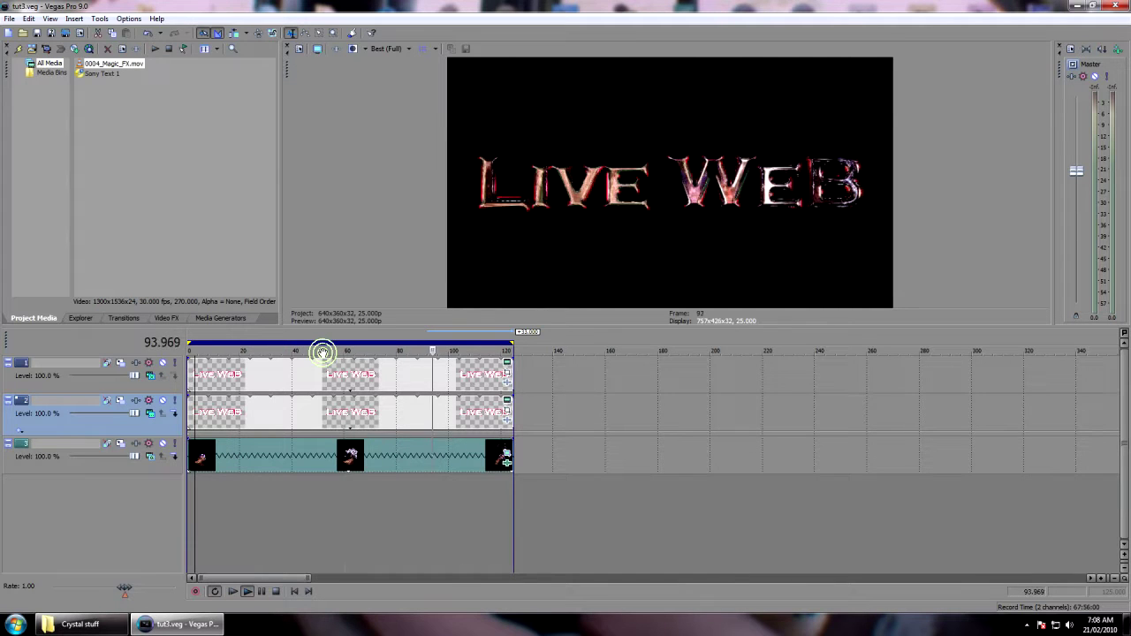
pyautogui.press('Return')
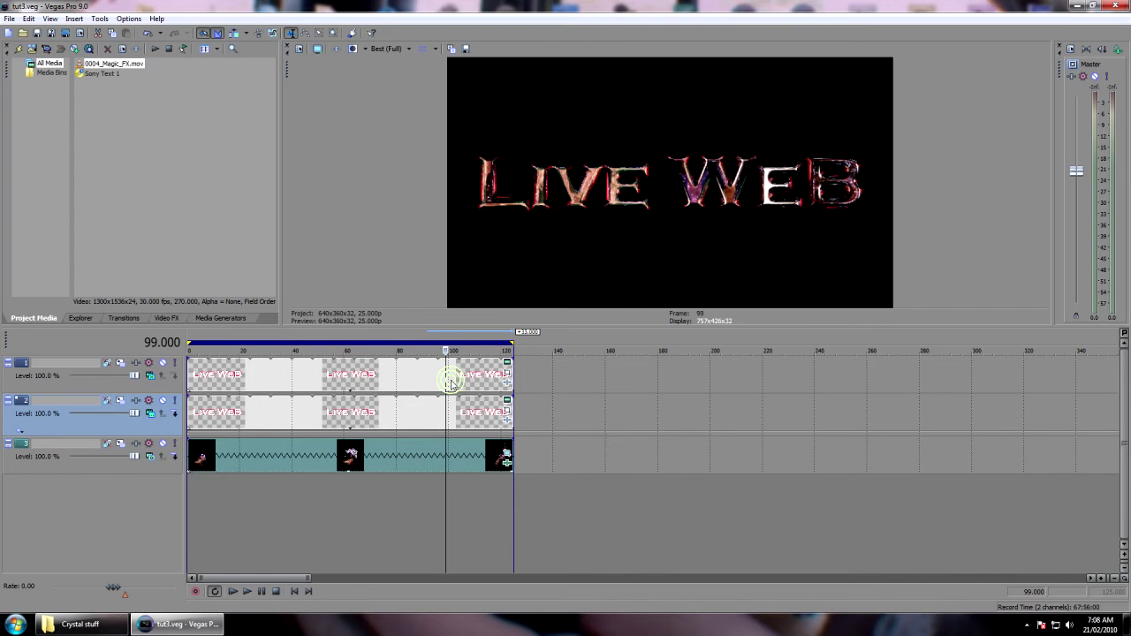
pyautogui.click(565, 334)
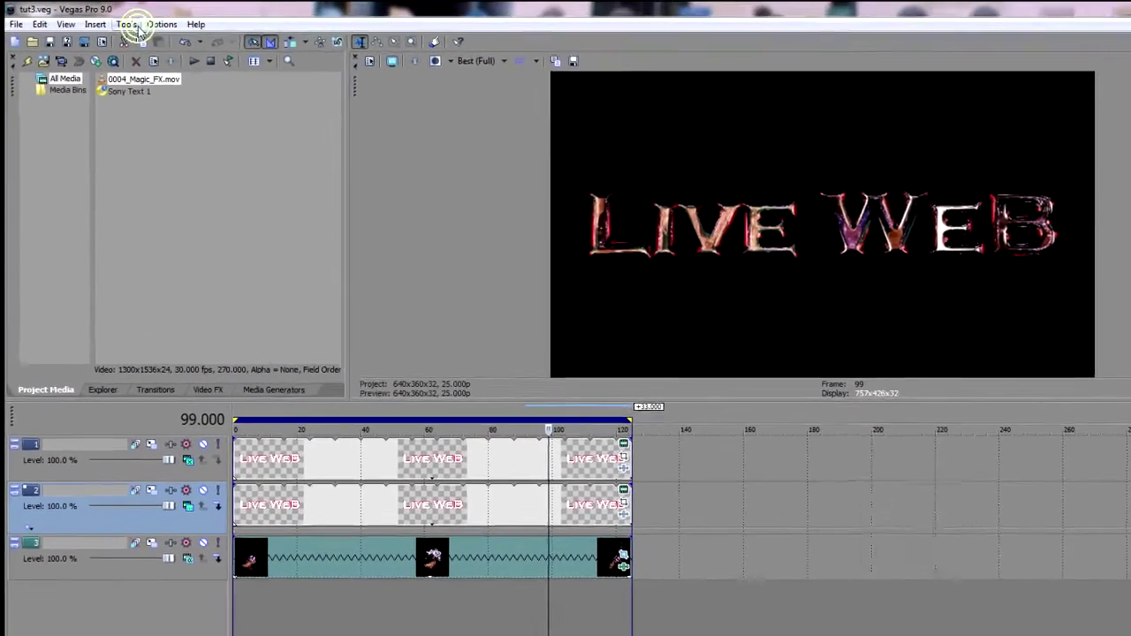
# Start Render to New Track with Video for Windows (.avi) as the output format.
pyautogui.click(100, 19)
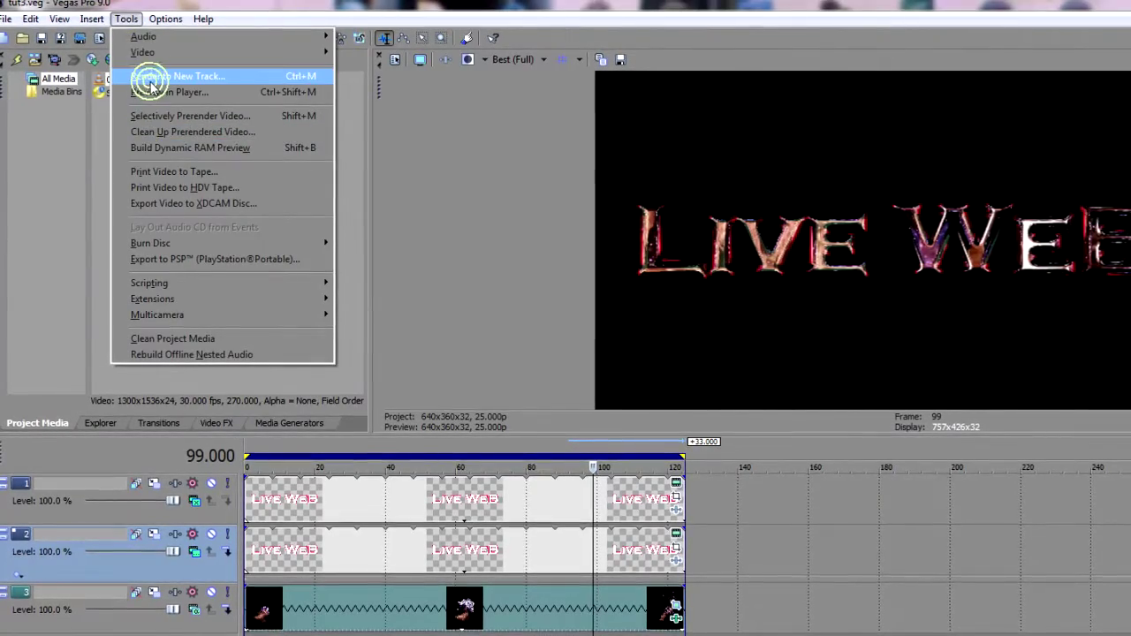
pyautogui.click(141, 76)
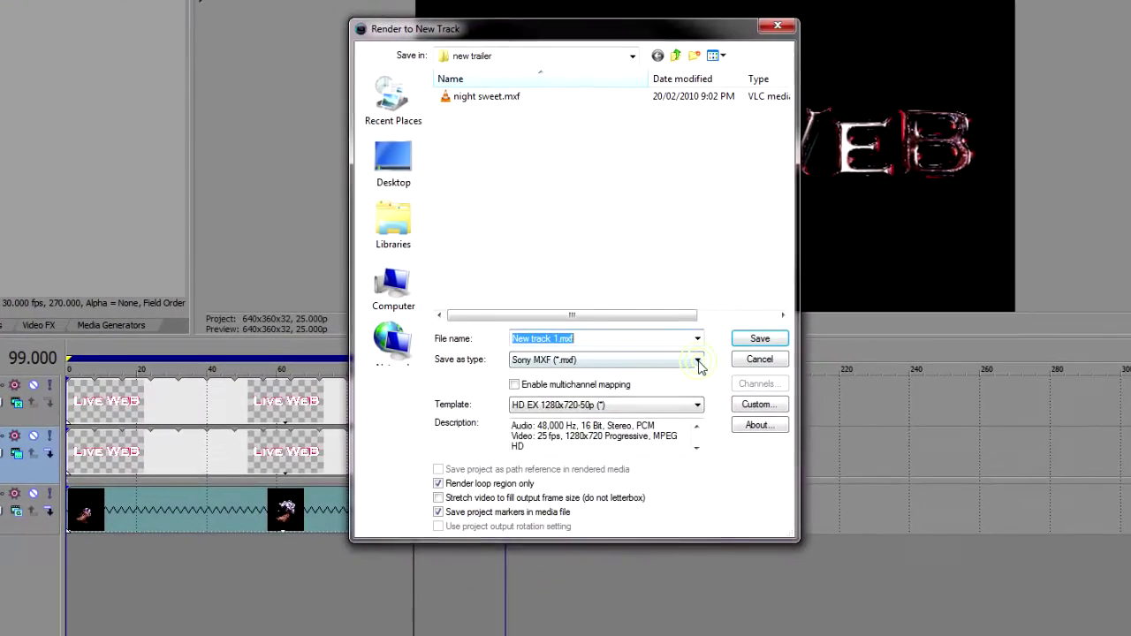
pyautogui.click(717, 370)
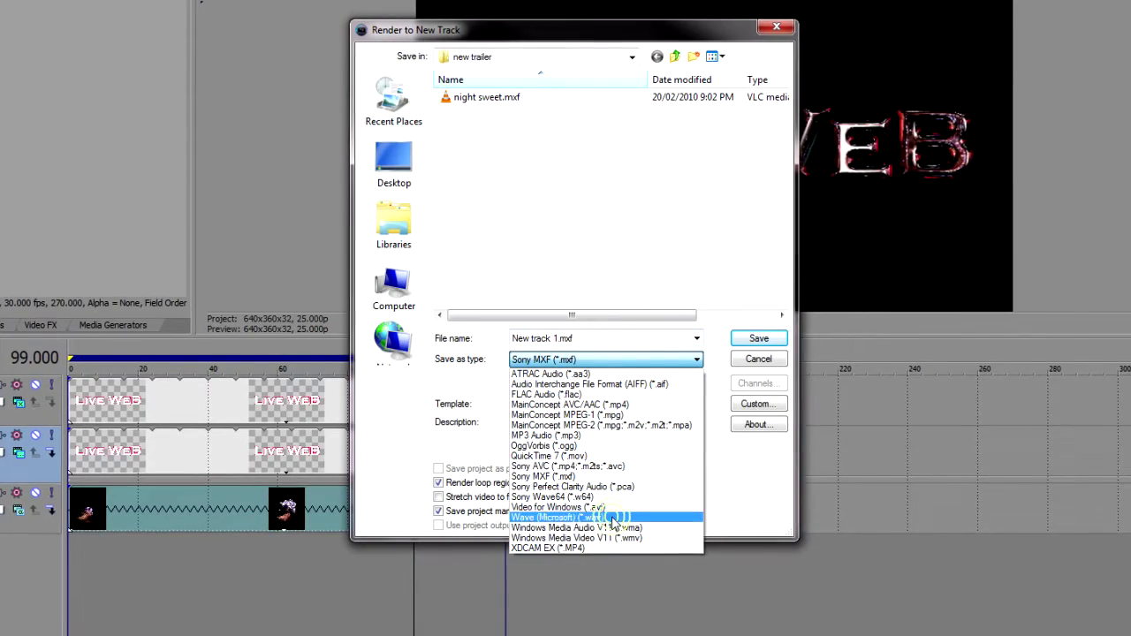
pyautogui.click(570, 506)
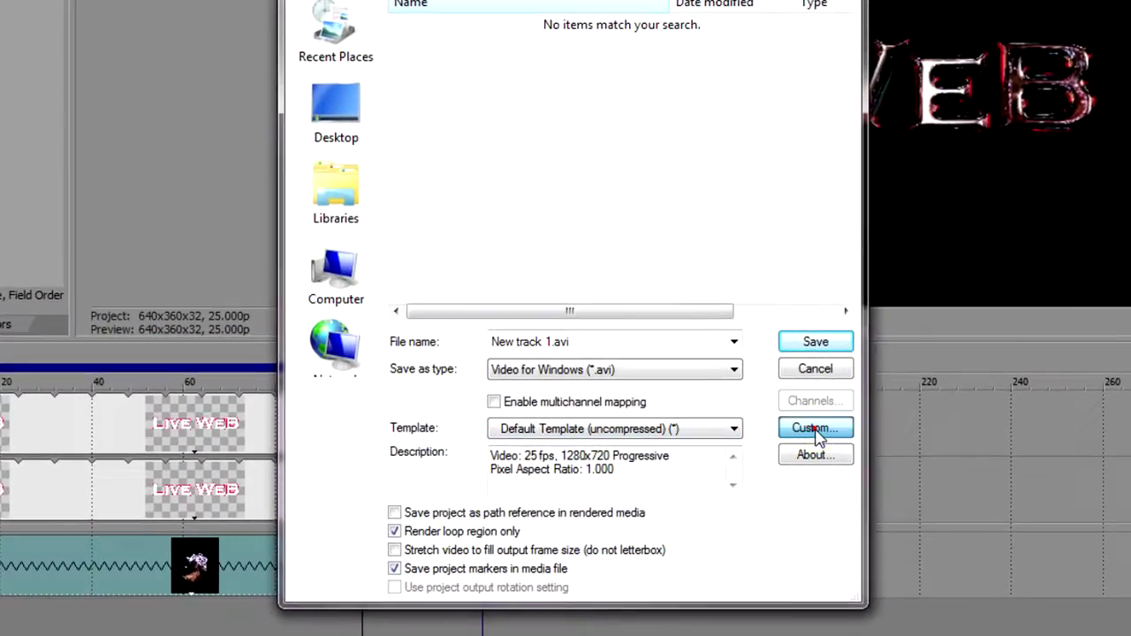
# Set custom render settings to use the project frame size, and save to the Desktop.
pyautogui.click(789, 416)
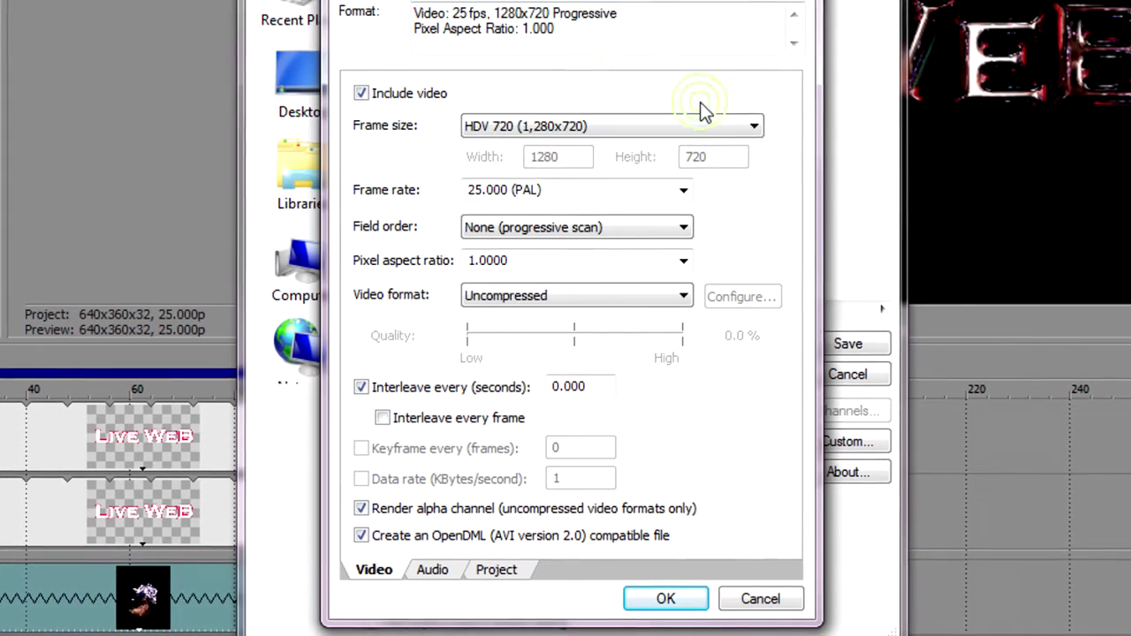
pyautogui.click(753, 125)
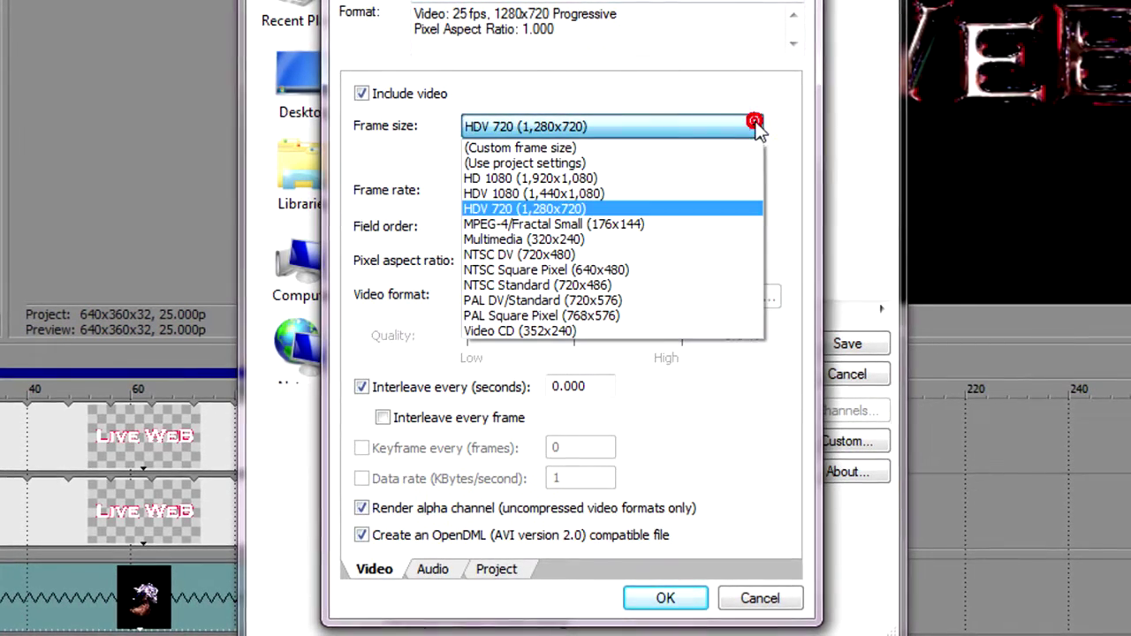
pyautogui.click(542, 162)
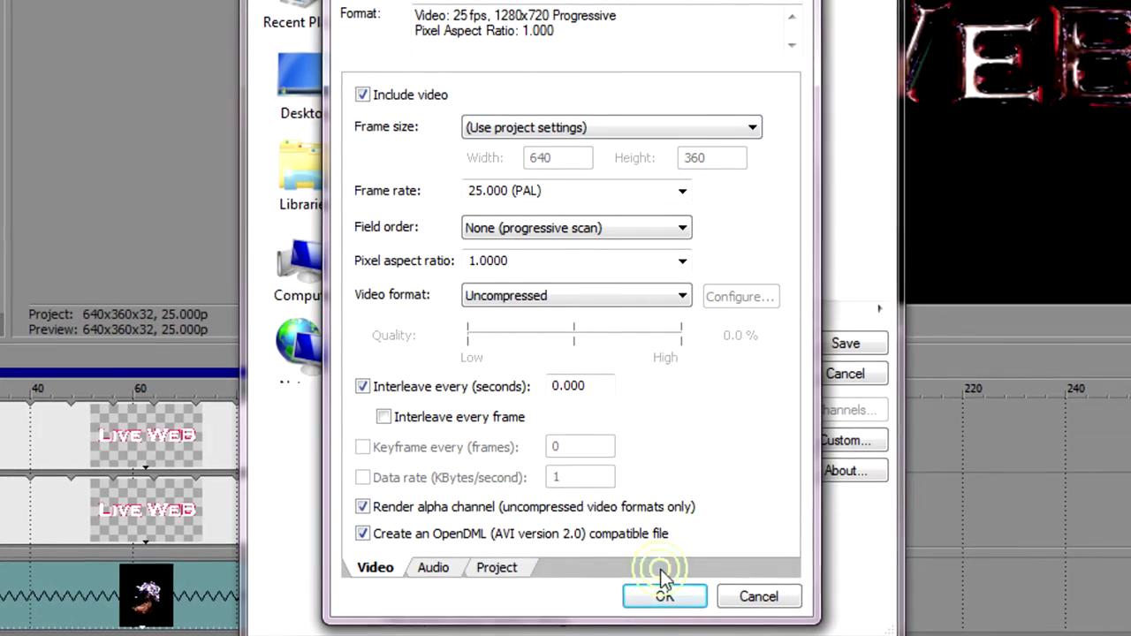
pyautogui.click(440, 571)
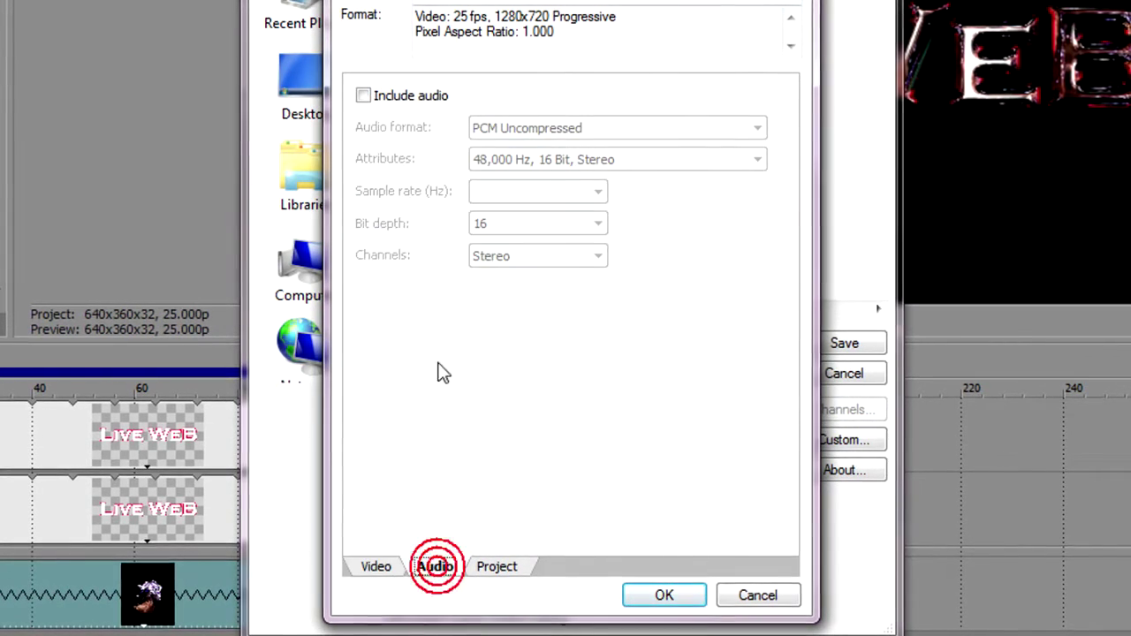
pyautogui.click(368, 571)
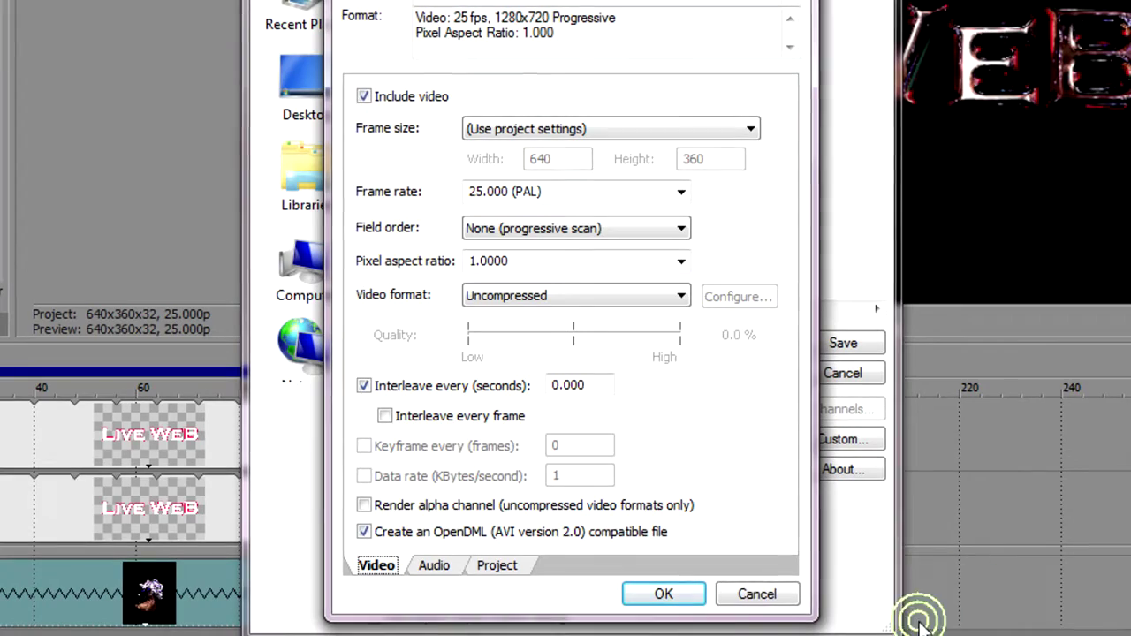
pyautogui.click(663, 594)
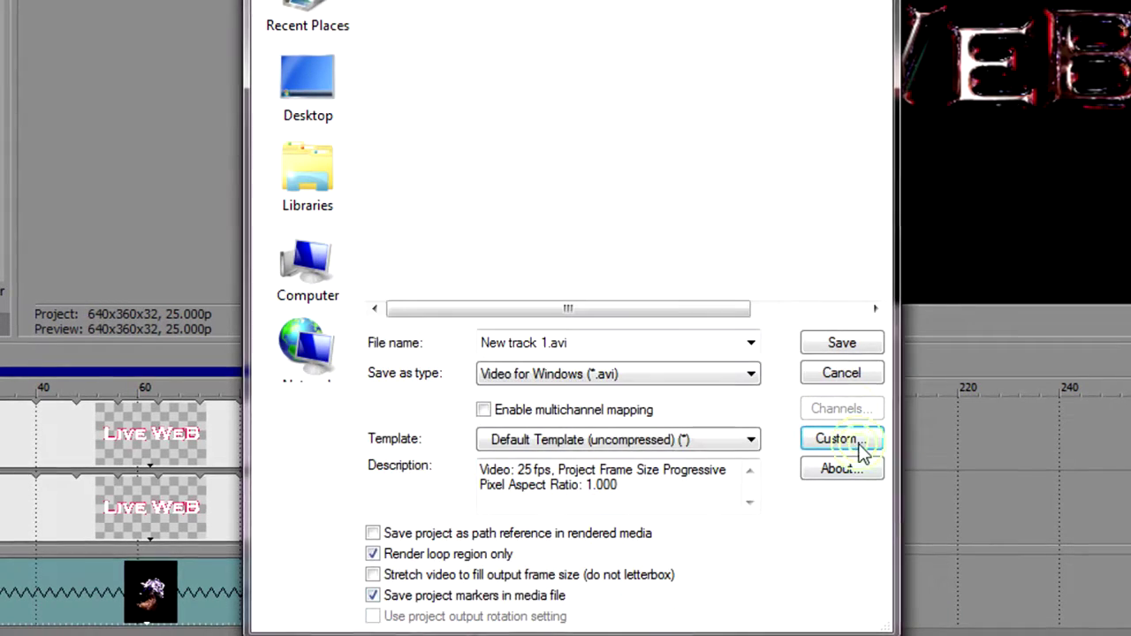
pyautogui.click(338, 95)
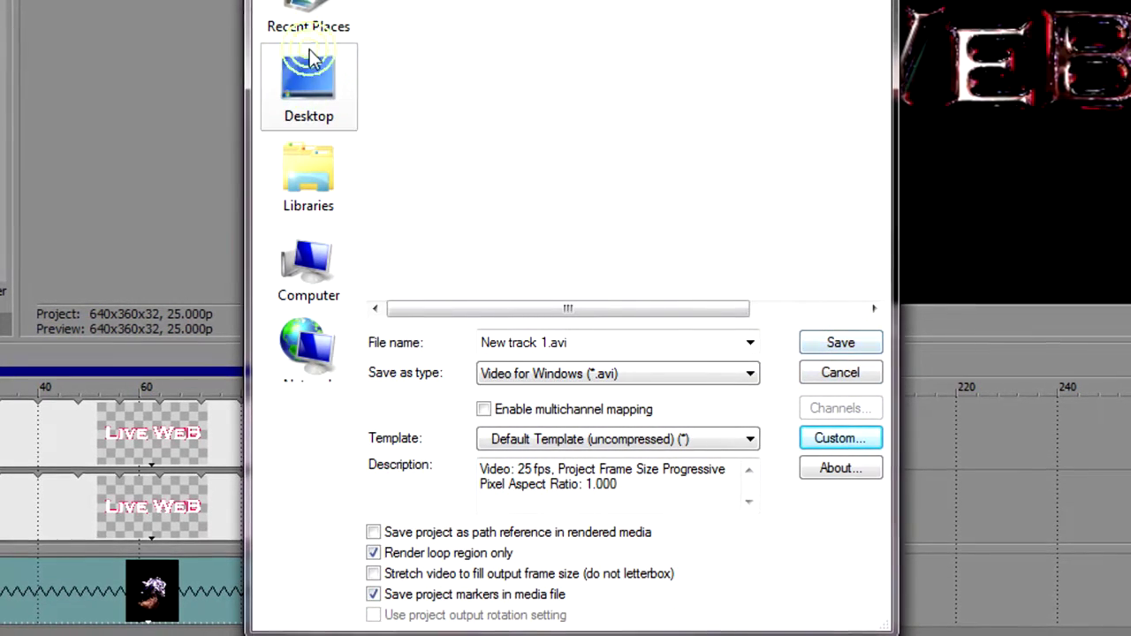
pyautogui.click(840, 342)
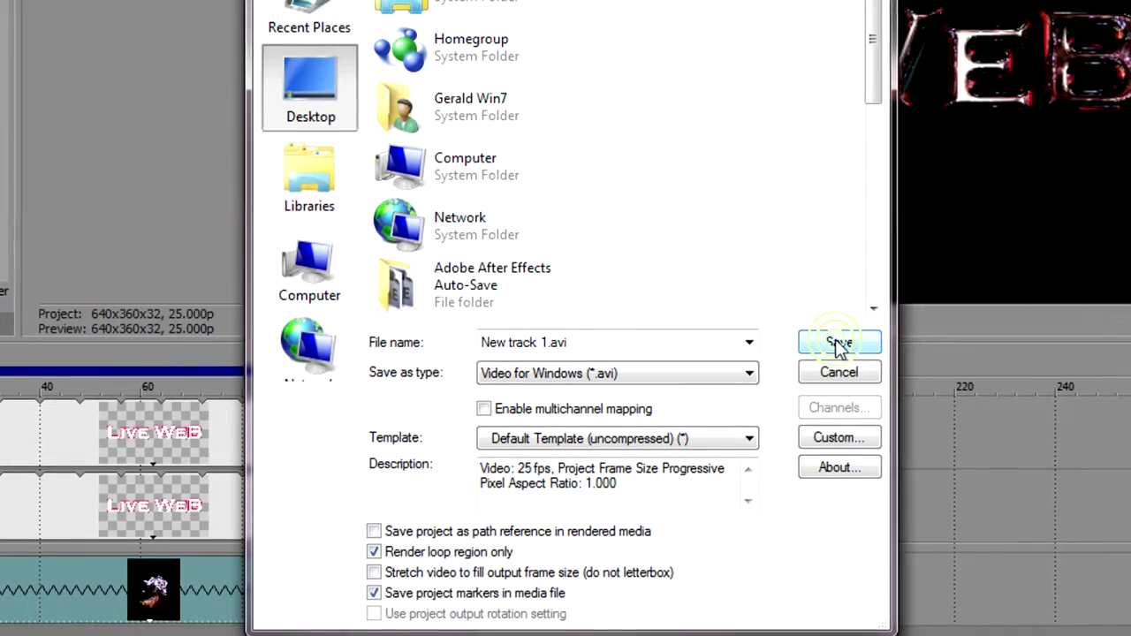
# Render the timeline to New track 1.avi, then move the playhead to frame 76.
pyautogui.click(750, 342)
pyautogui.click(840, 342)
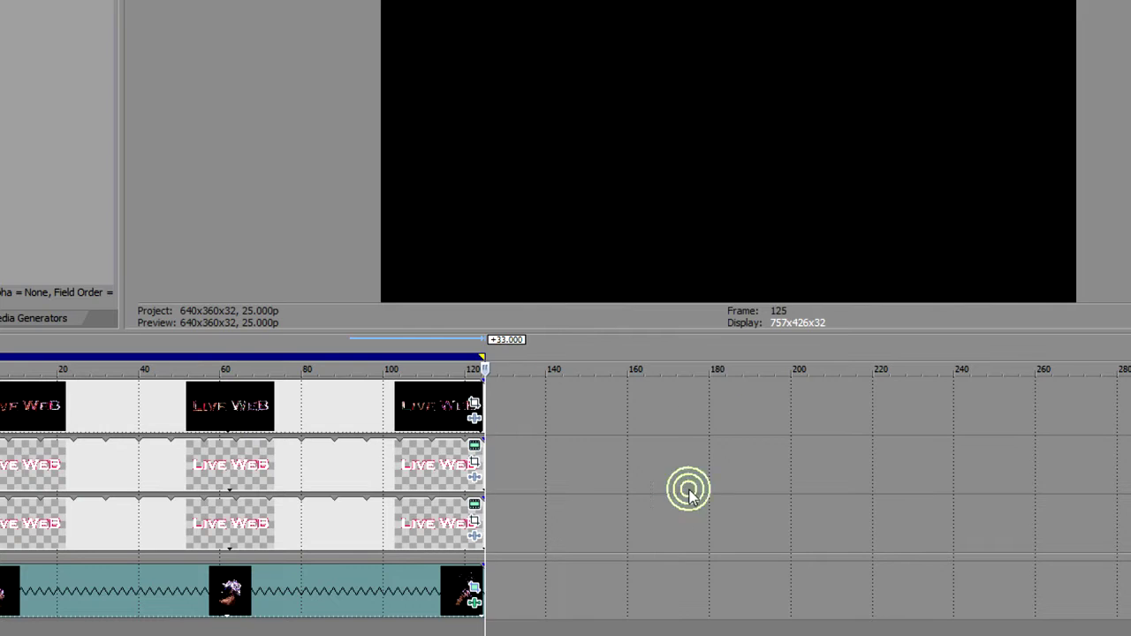
pyautogui.click(188, 352)
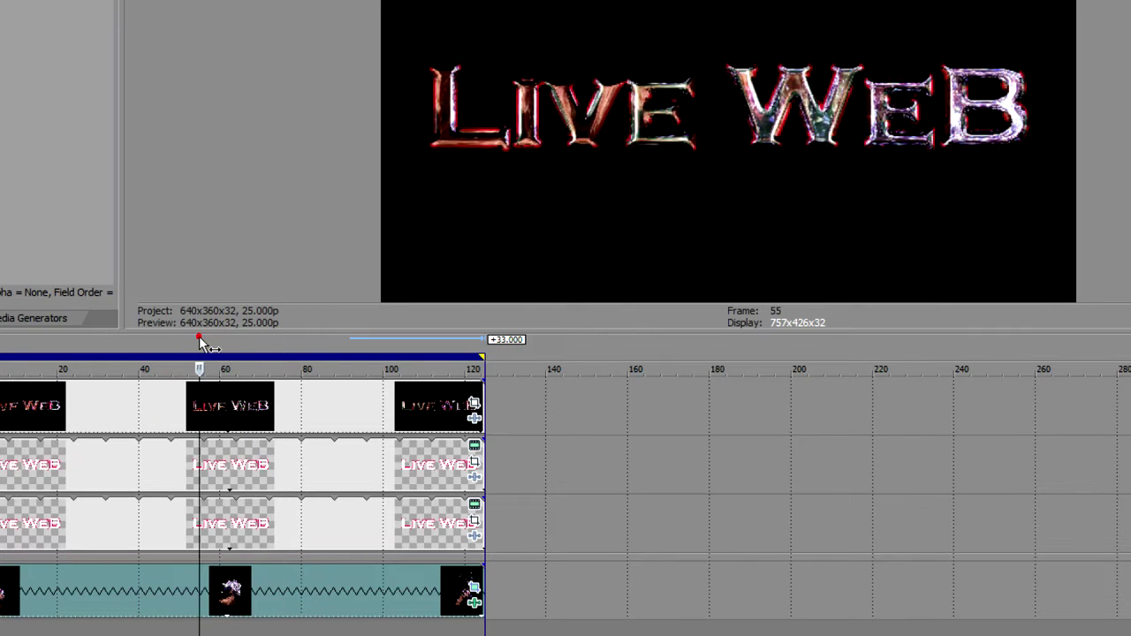
pyautogui.click(284, 345)
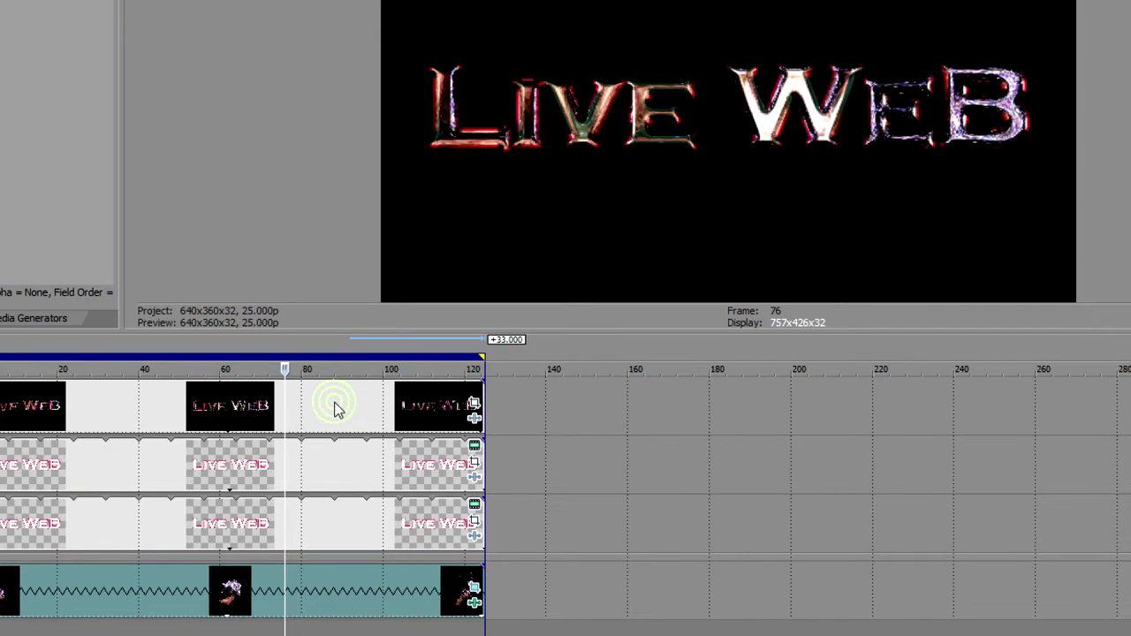
# In the rendered clip's Media properties, set Alpha channel to Straight (unmatted).
pyautogui.rightClick(403, 399)
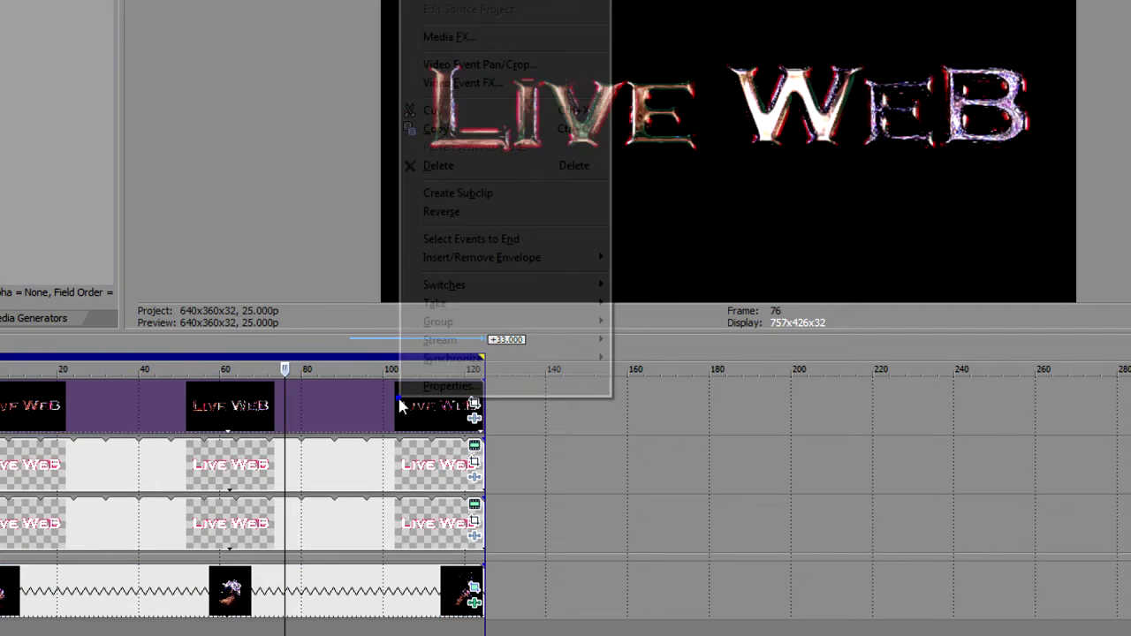
pyautogui.click(421, 389)
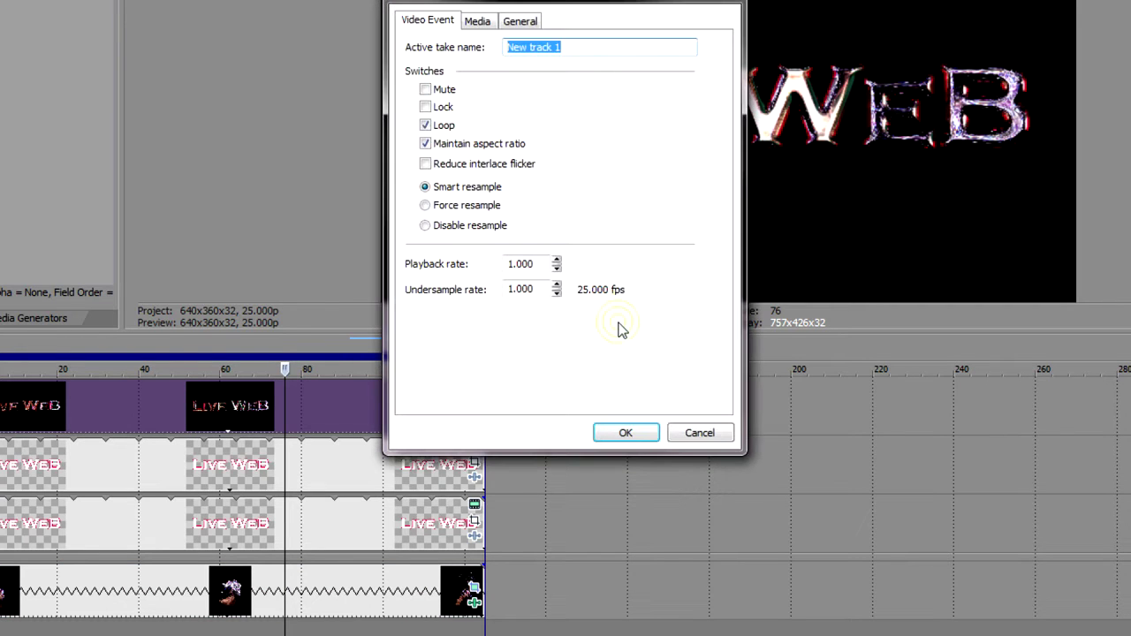
pyautogui.click(477, 24)
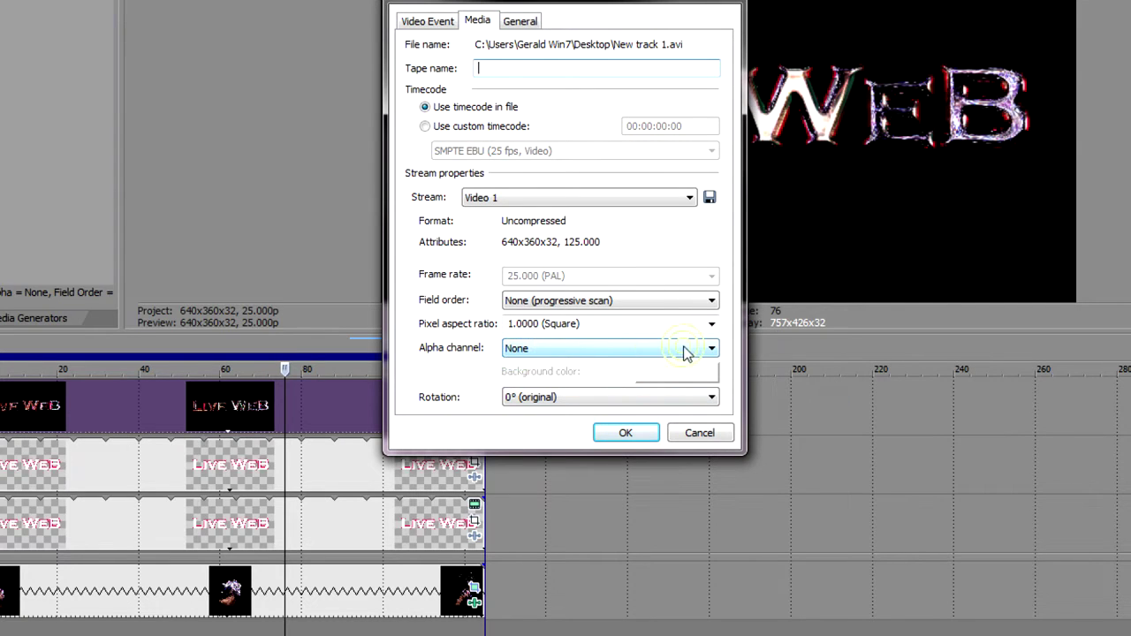
pyautogui.click(712, 350)
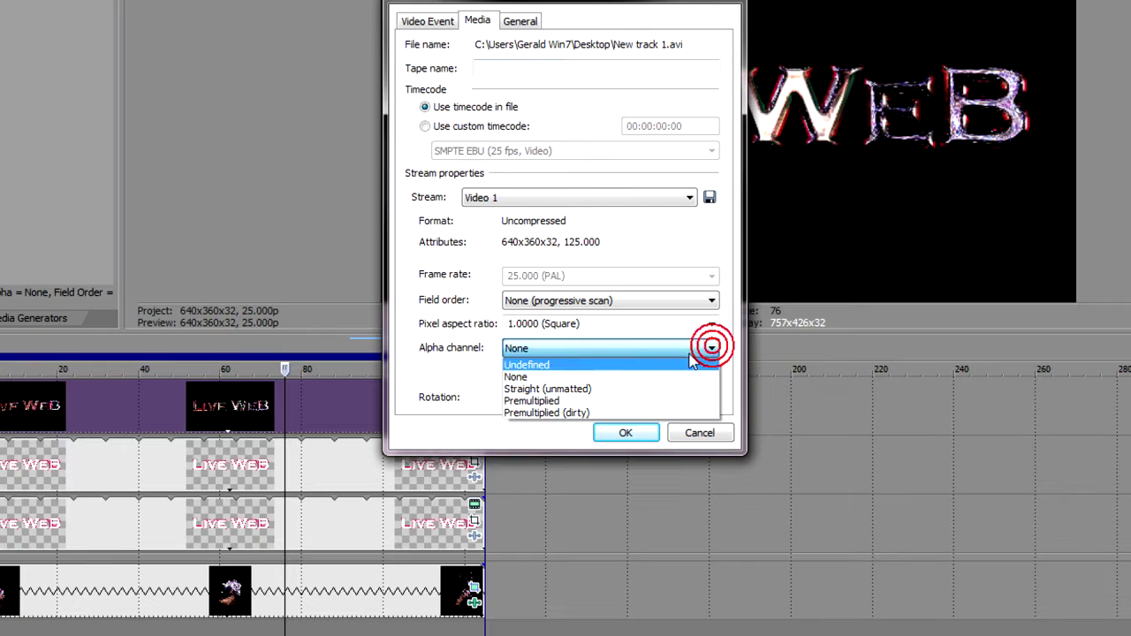
pyautogui.click(580, 390)
pyautogui.click(623, 435)
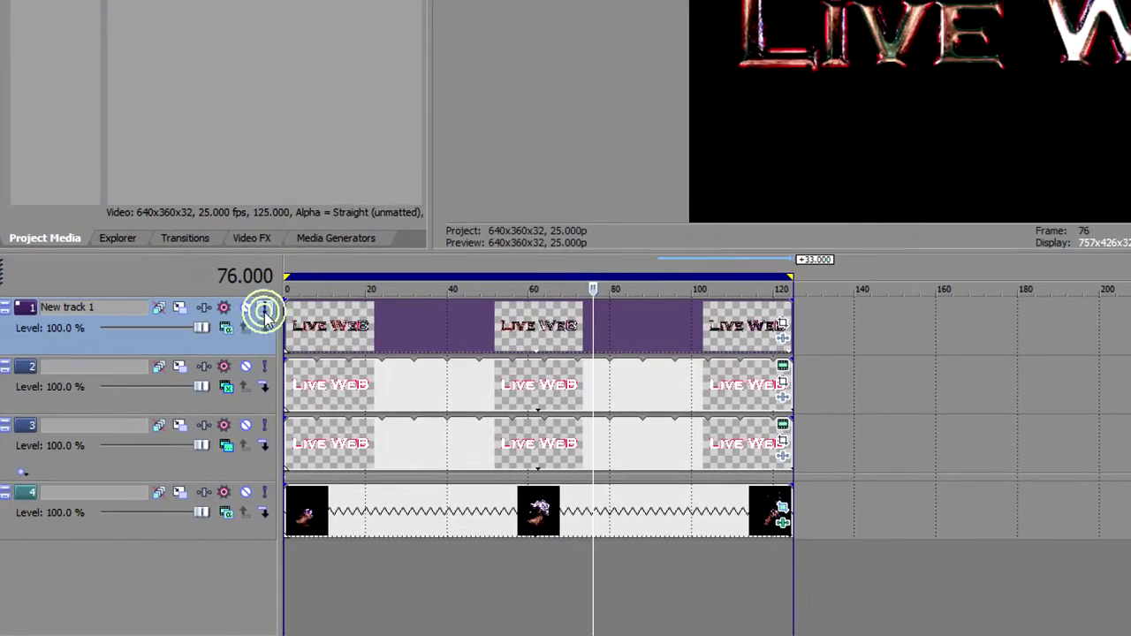
# Solo New track 1 and play it back from near the start.
pyautogui.click(259, 307)
pyautogui.click(290, 264)
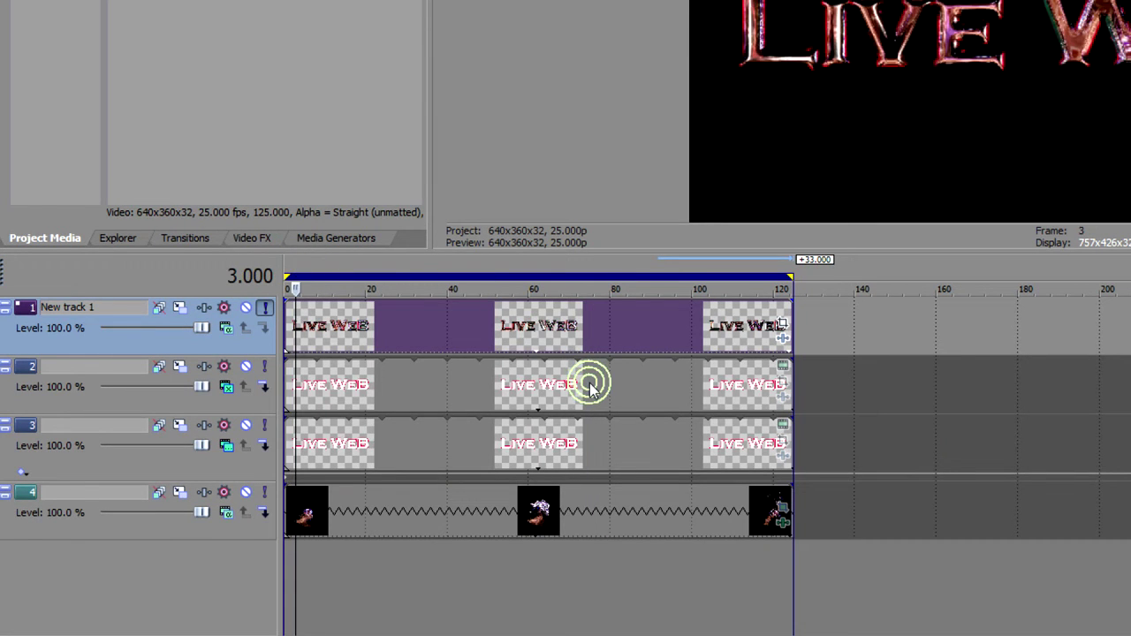
pyautogui.press('space')
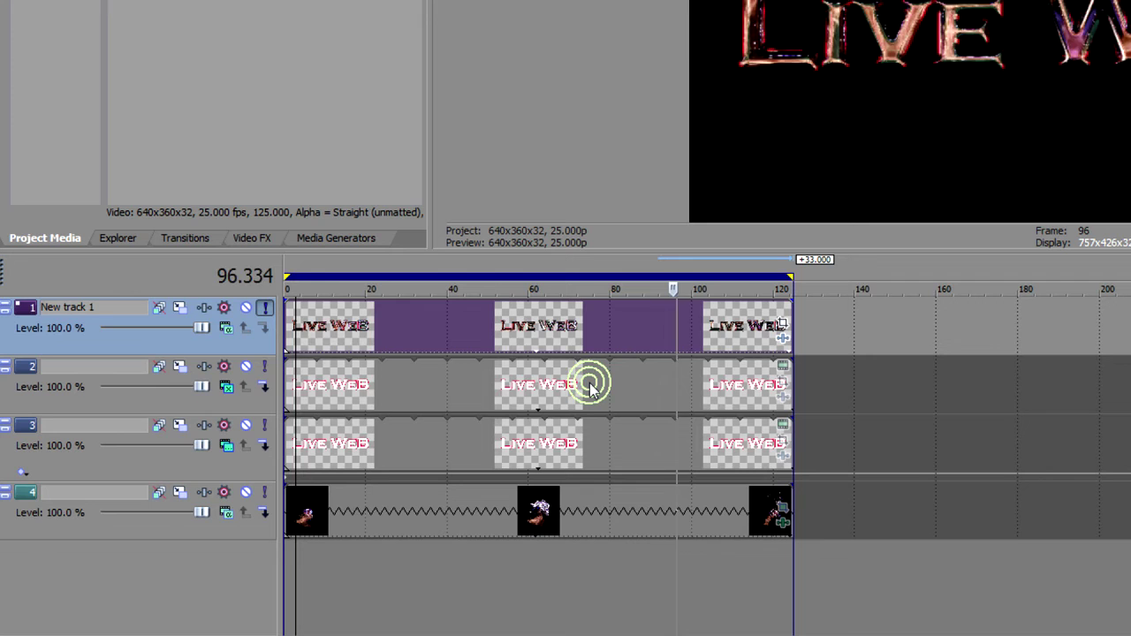
pyautogui.press('Return')
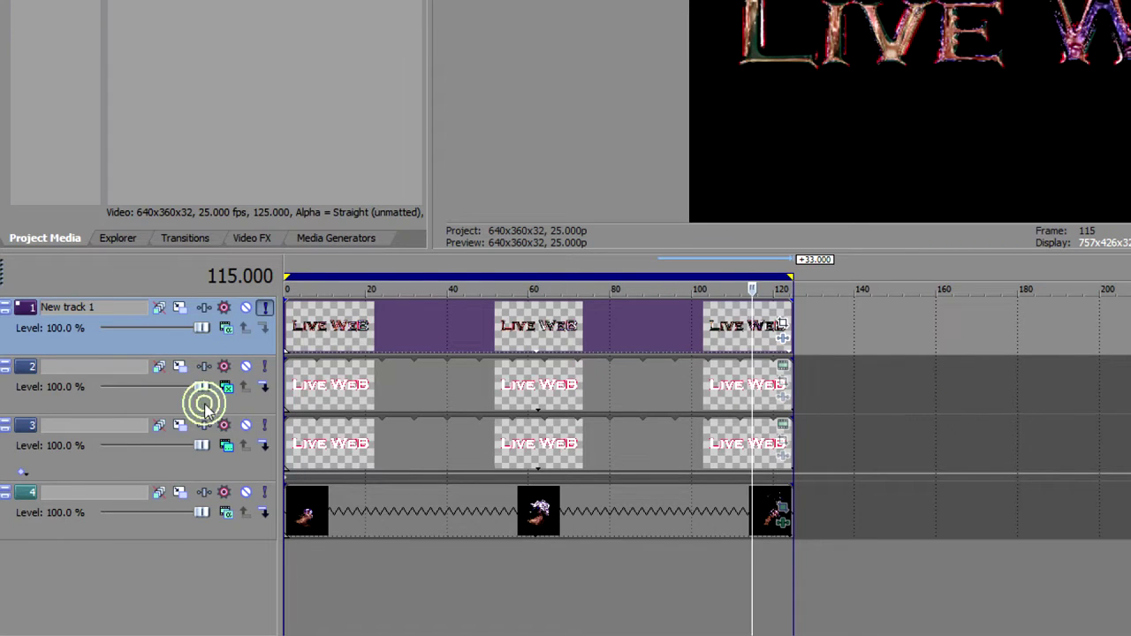
# Delete the audio track and track 3.
pyautogui.click(121, 523)
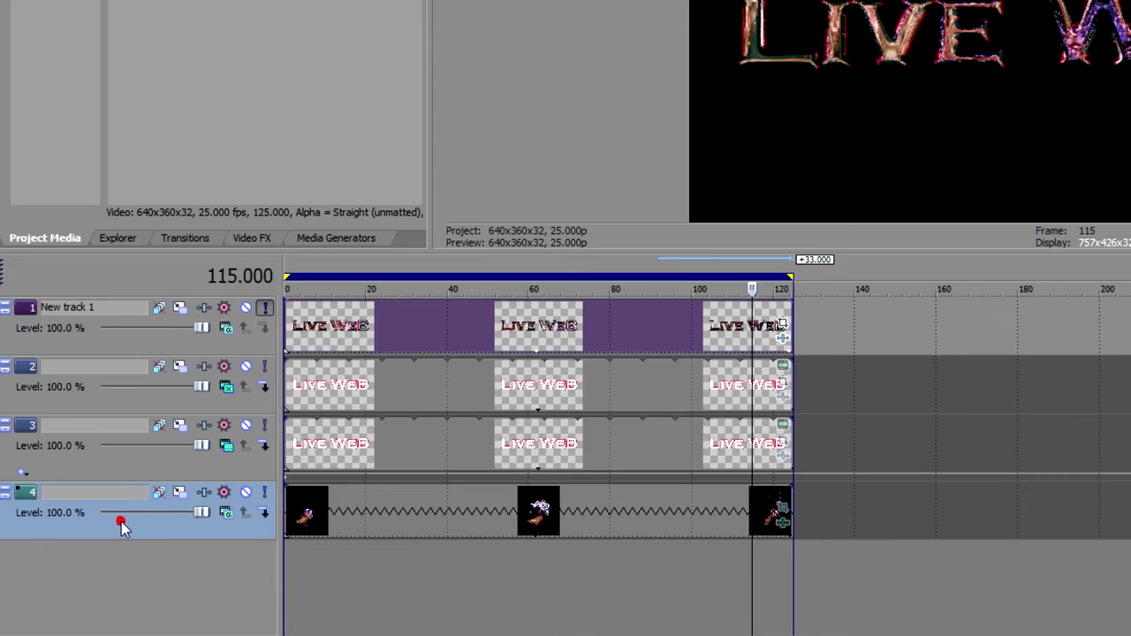
pyautogui.press('Delete')
pyautogui.click(99, 470)
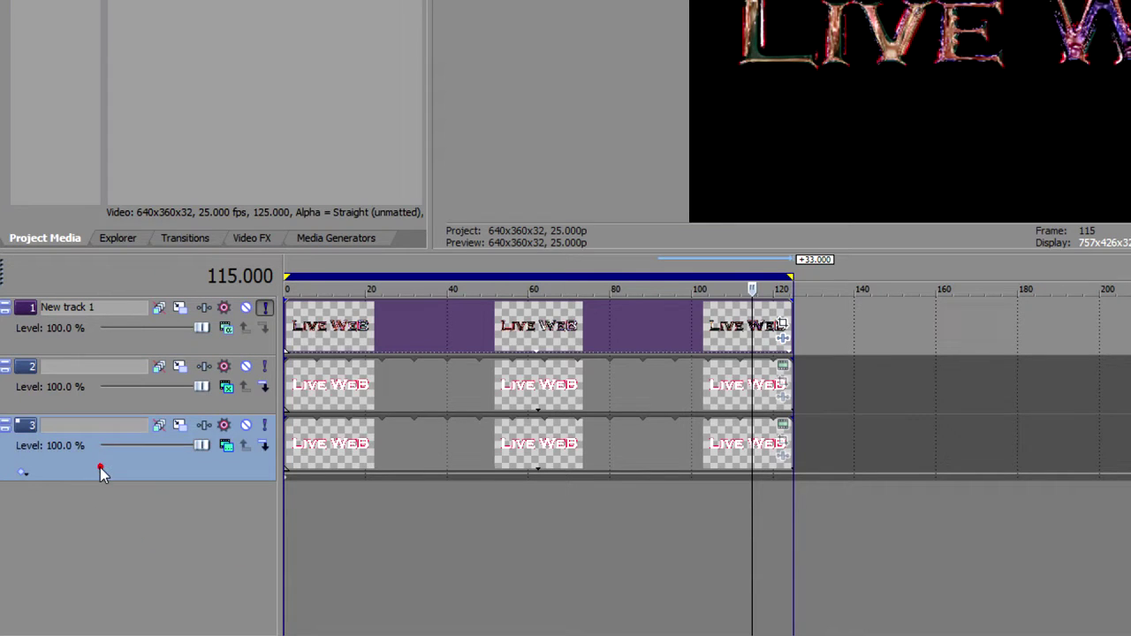
pyautogui.press('Delete')
# Set tracks 1 and 2 to 3D Source Alpha compositing, then unsolo and mute New track 1.
pyautogui.click(222, 386)
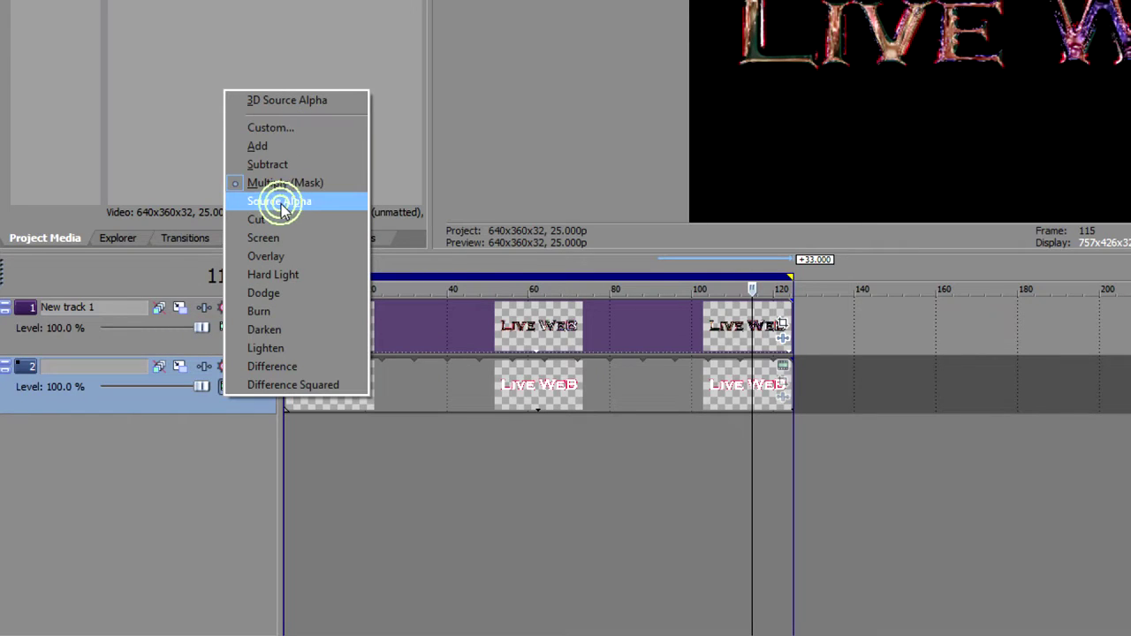
pyautogui.click(275, 100)
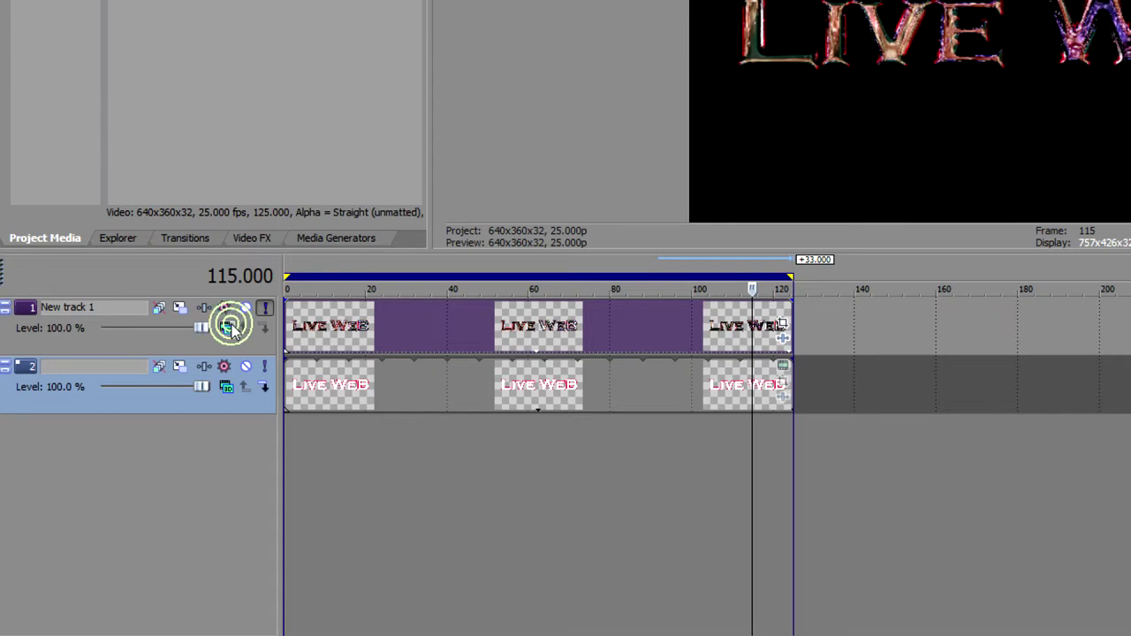
pyautogui.click(263, 309)
pyautogui.click(228, 329)
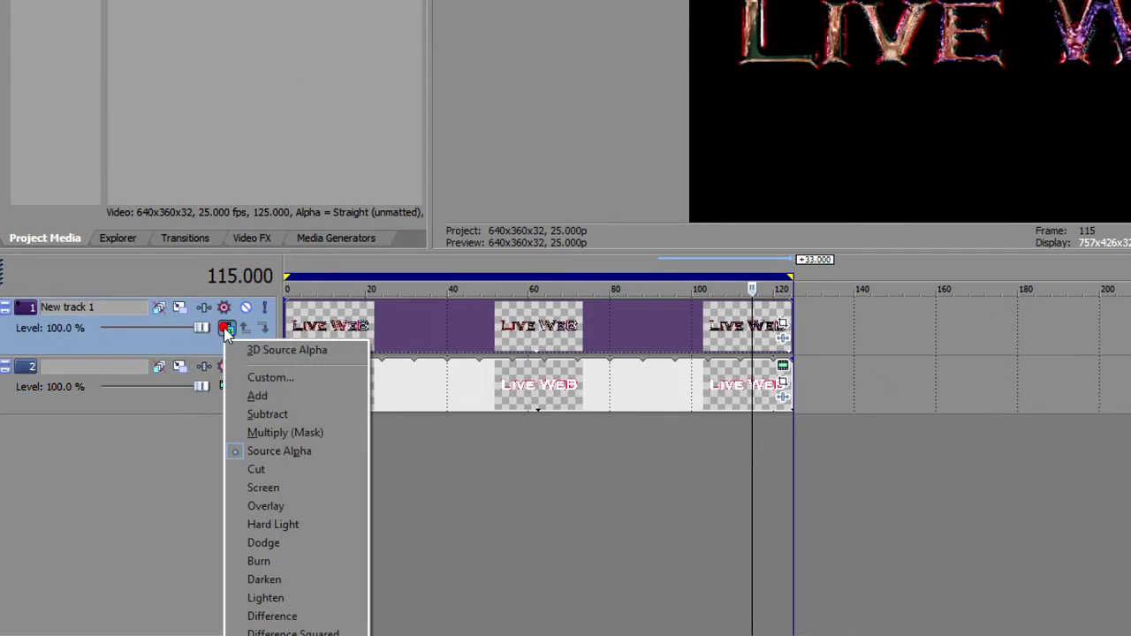
pyautogui.click(268, 353)
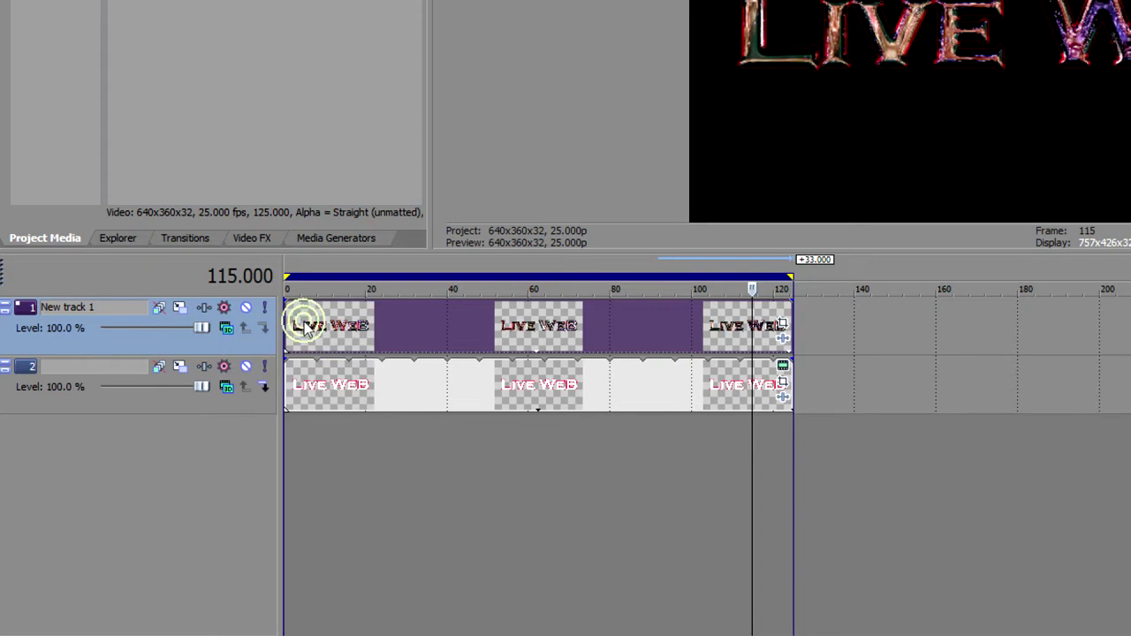
pyautogui.moveTo(304, 318); pyautogui.dragTo(451, 324)
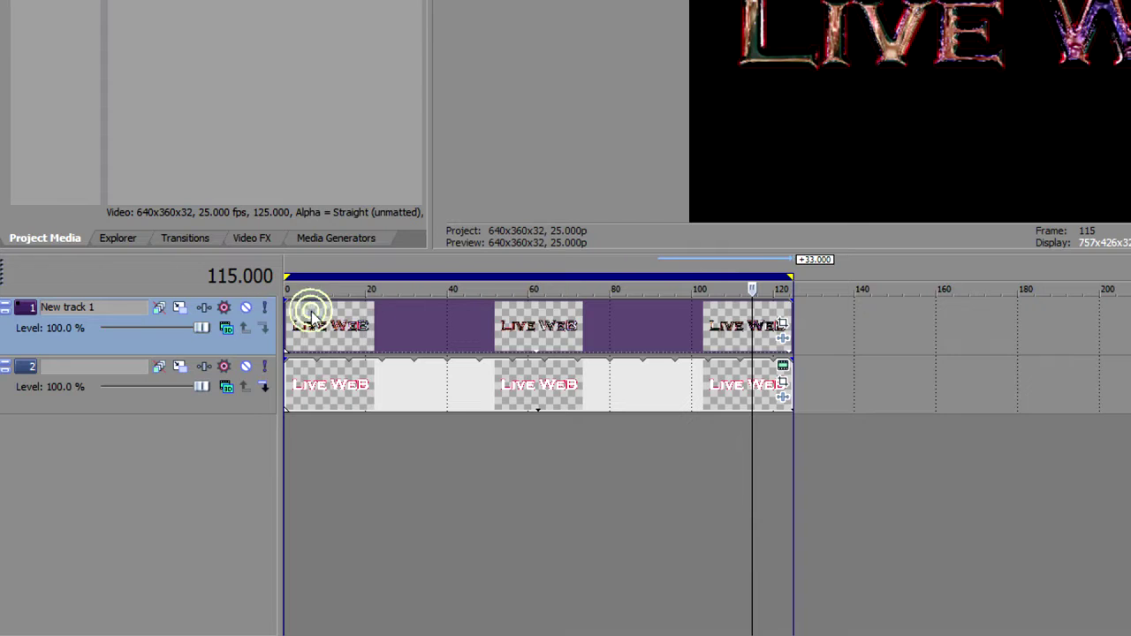
pyautogui.click(246, 308)
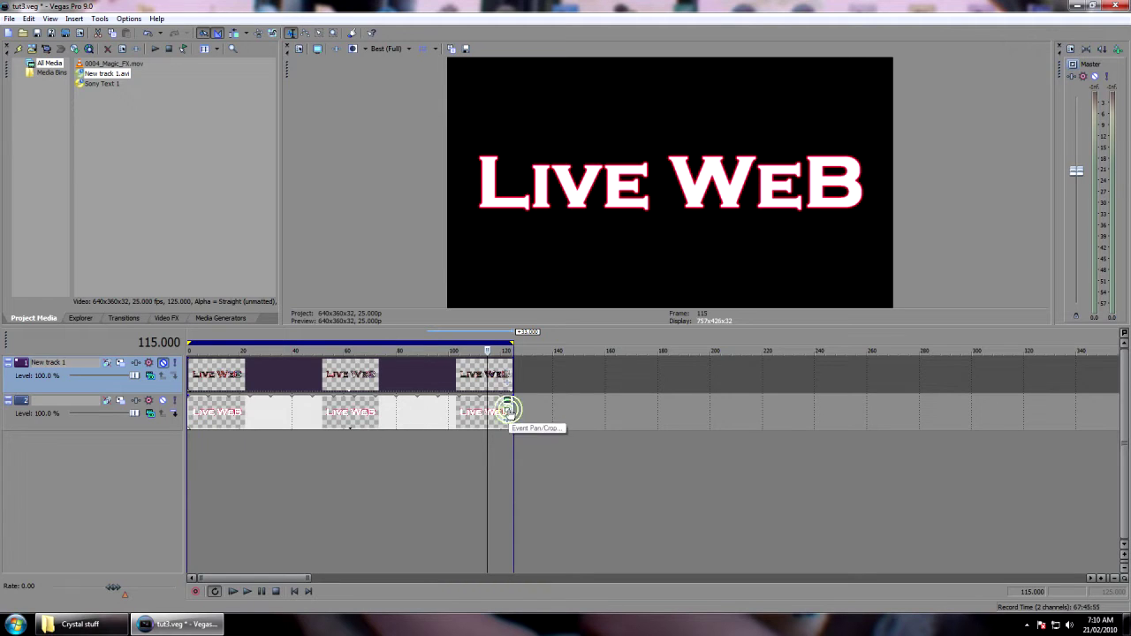
# Uncheck Draw Outline in the Live WeB text generator's Effects settings.
pyautogui.click(507, 400)
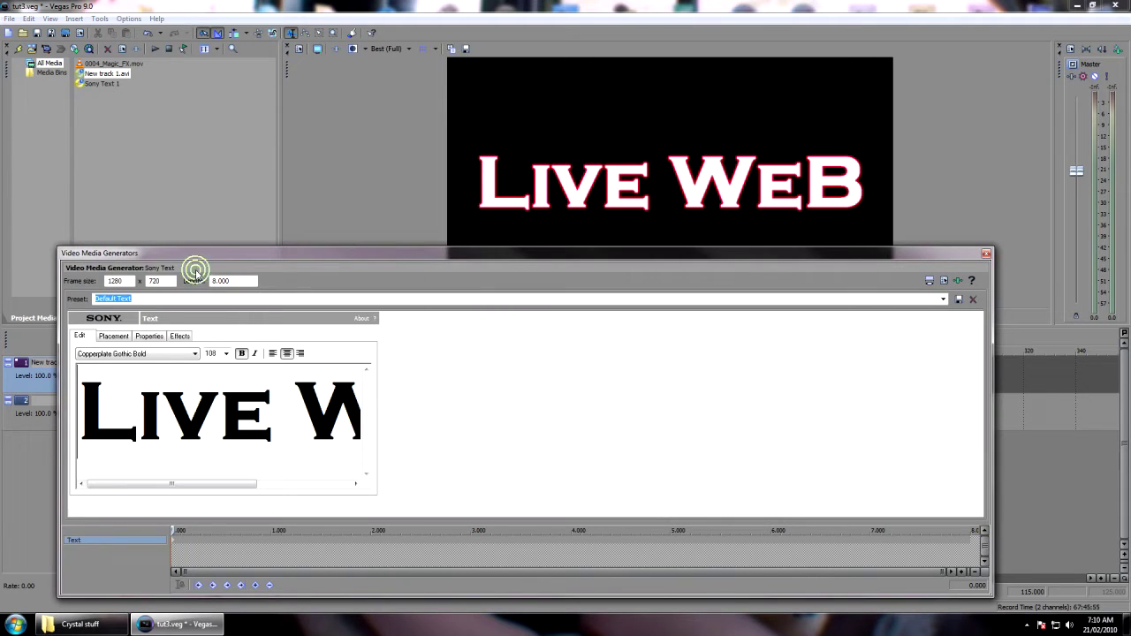
pyautogui.click(180, 336)
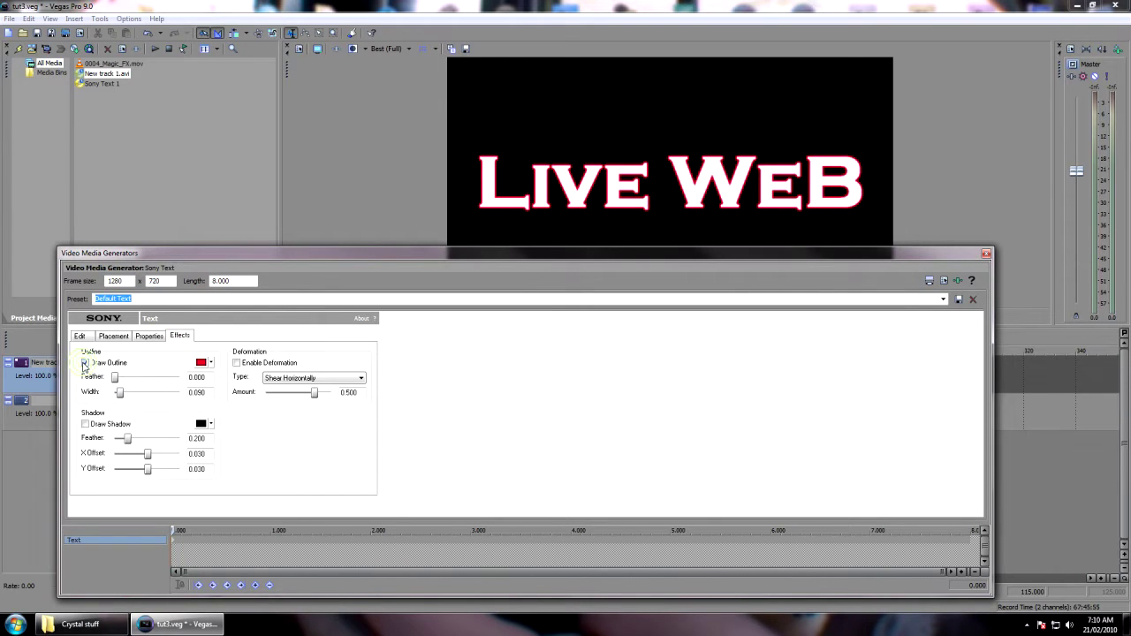
pyautogui.click(85, 363)
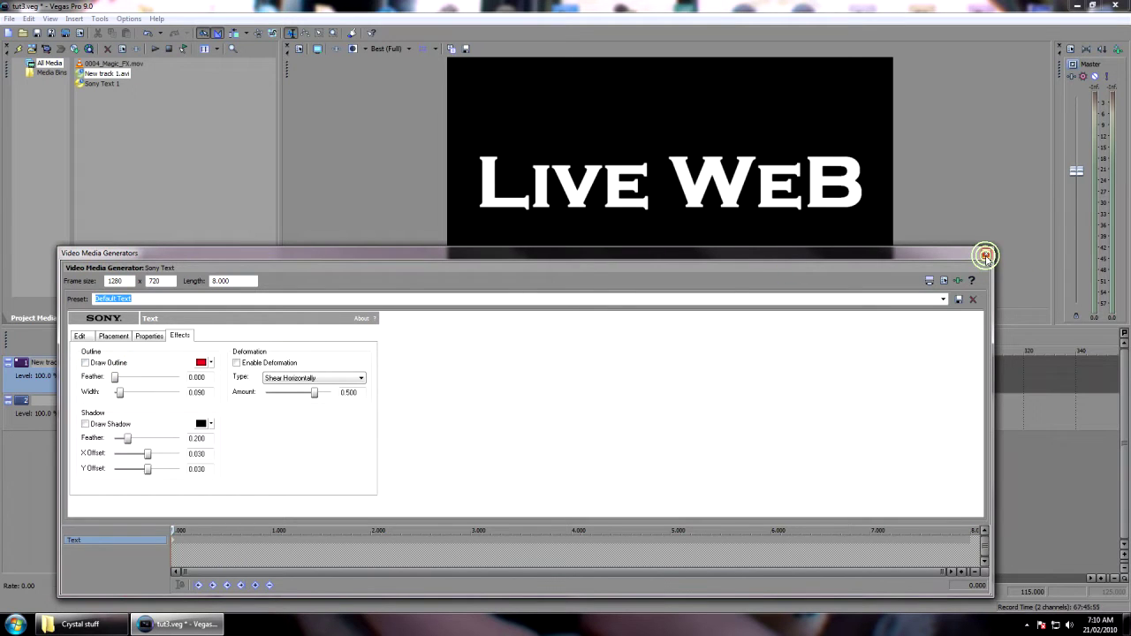
pyautogui.click(986, 255)
# Move the playhead to frame 12 and duplicate the white text track five times.
pyautogui.click(221, 336)
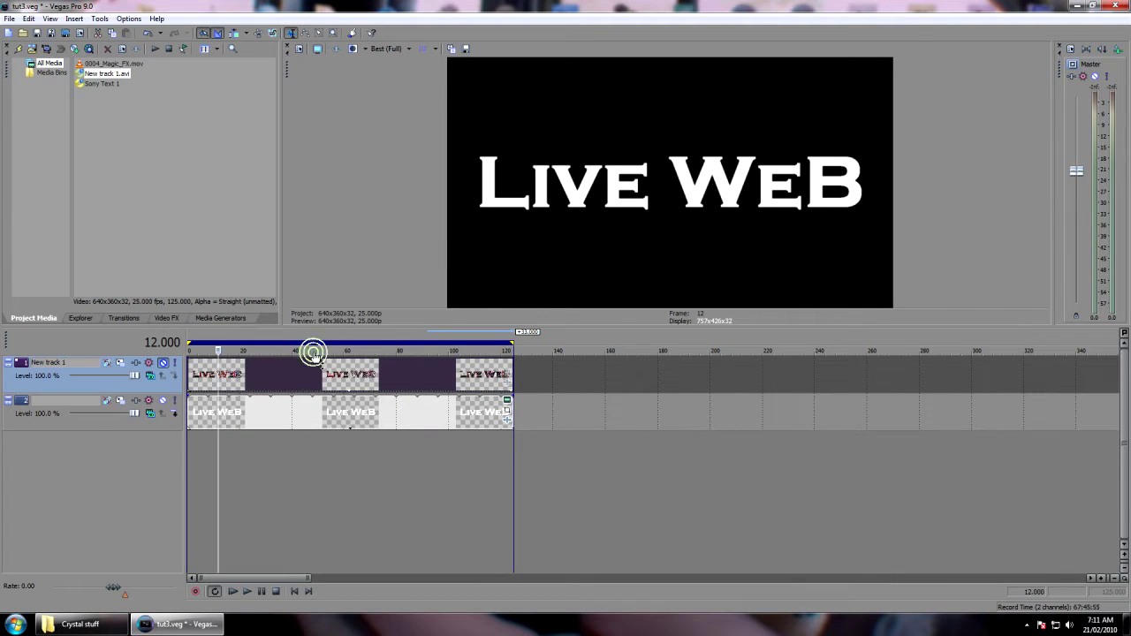
pyautogui.click(238, 430)
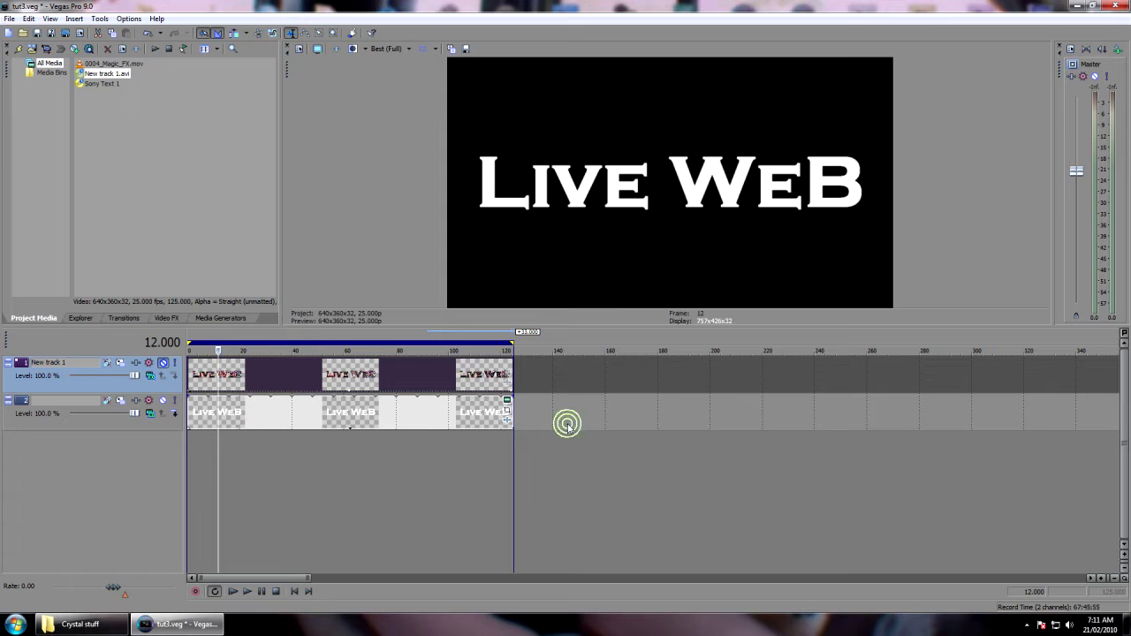
pyautogui.rightClick(540, 414)
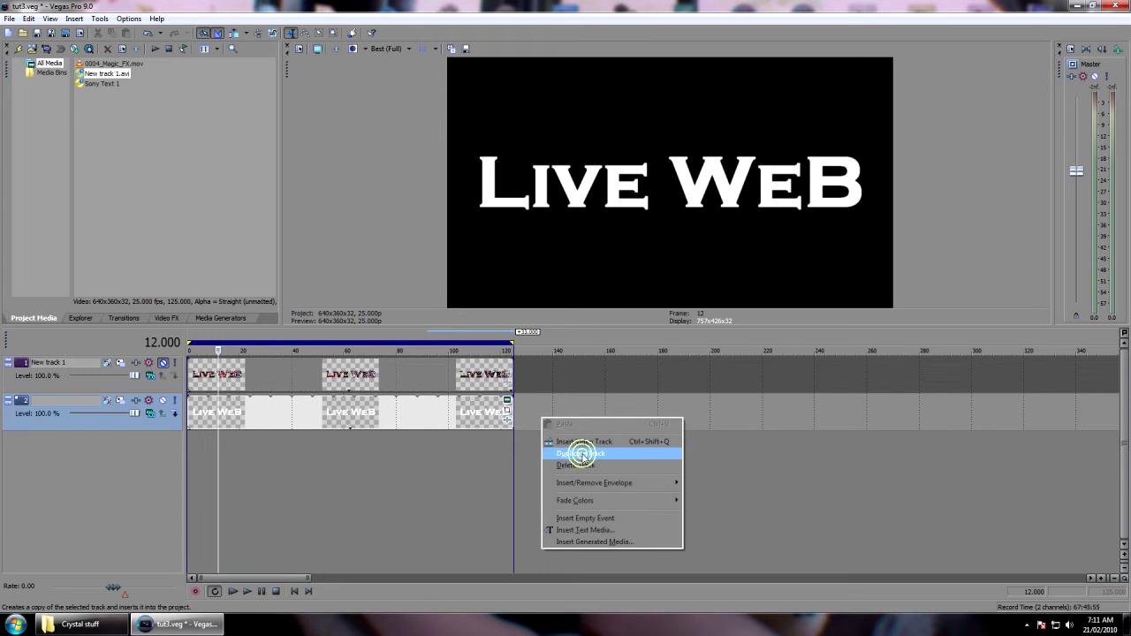
pyautogui.click(581, 453)
pyautogui.rightClick(540, 458)
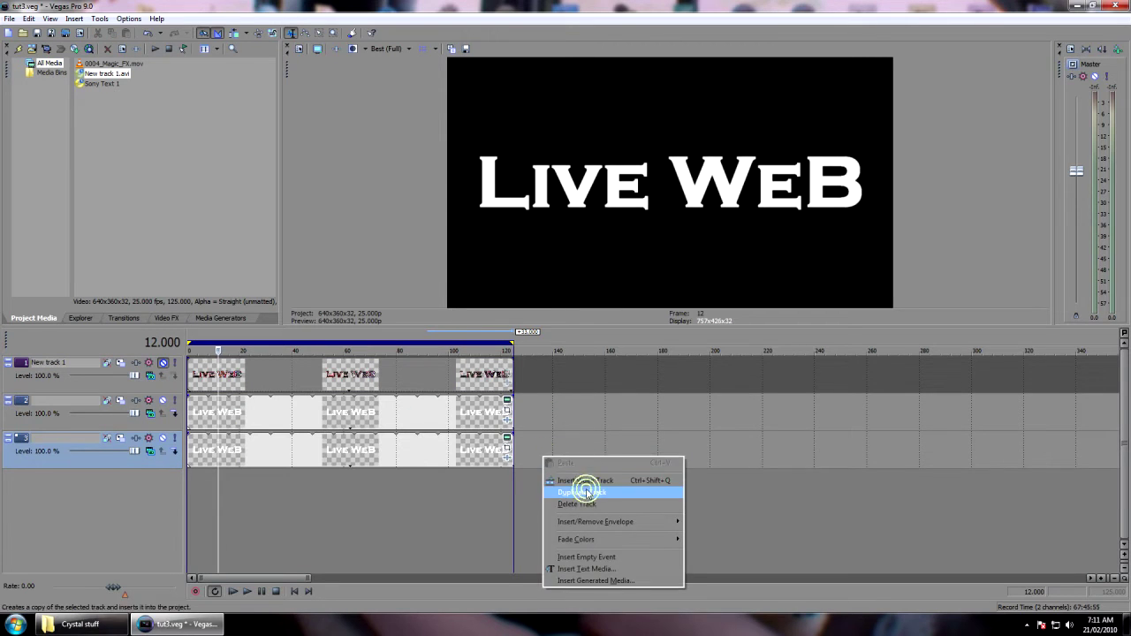
pyautogui.click(583, 491)
pyautogui.rightClick(538, 471)
pyautogui.click(568, 510)
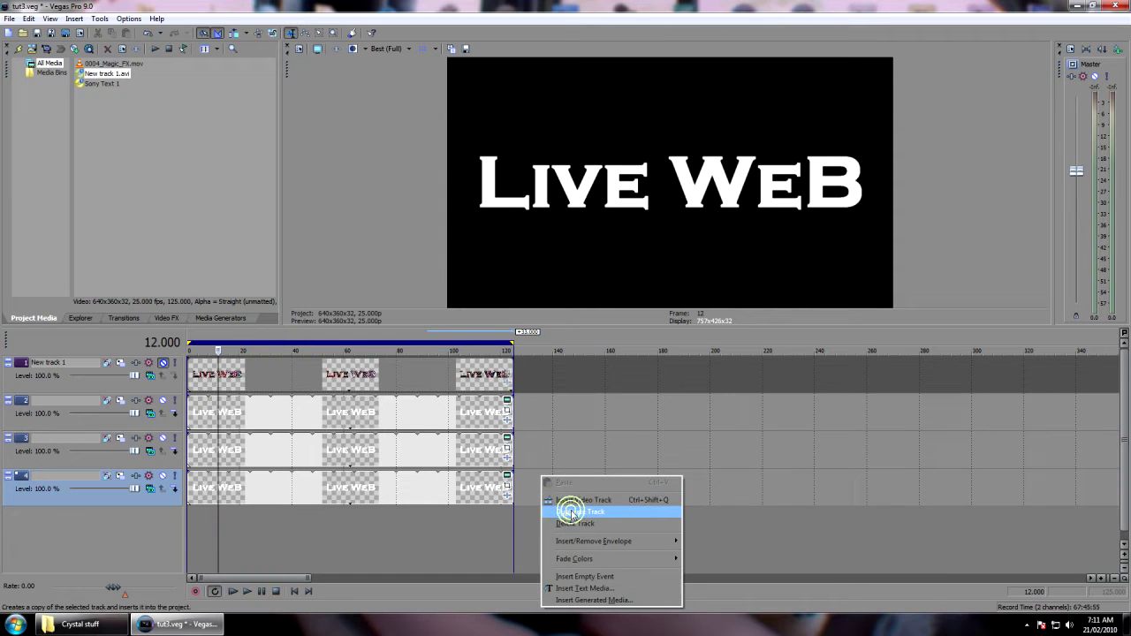
pyautogui.rightClick(538, 519)
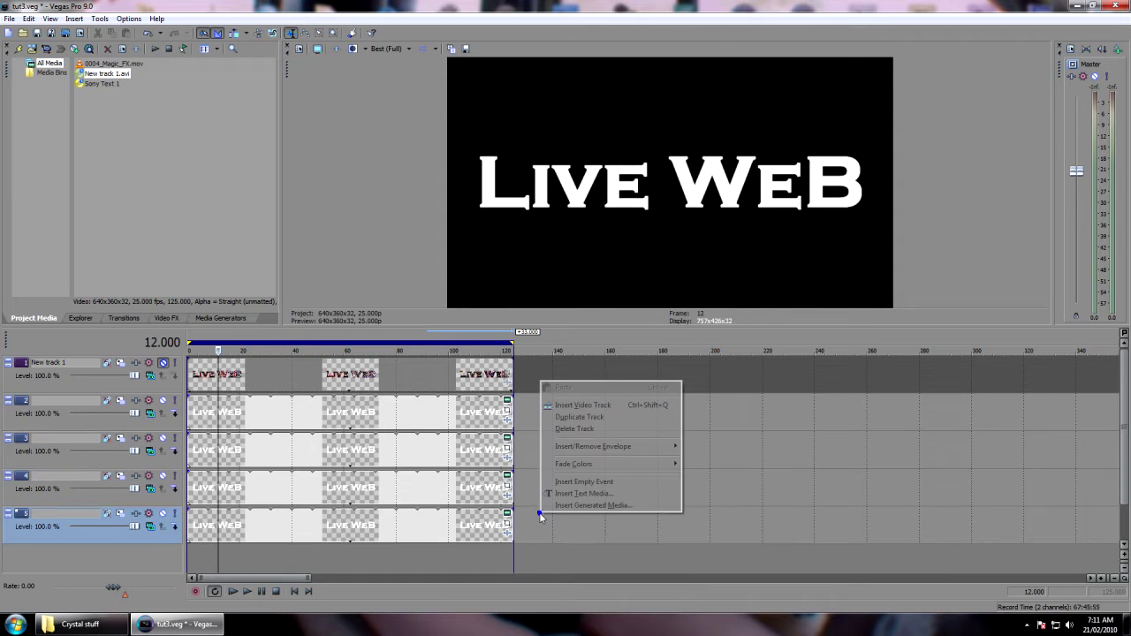
pyautogui.click(567, 419)
pyautogui.rightClick(547, 492)
pyautogui.click(575, 398)
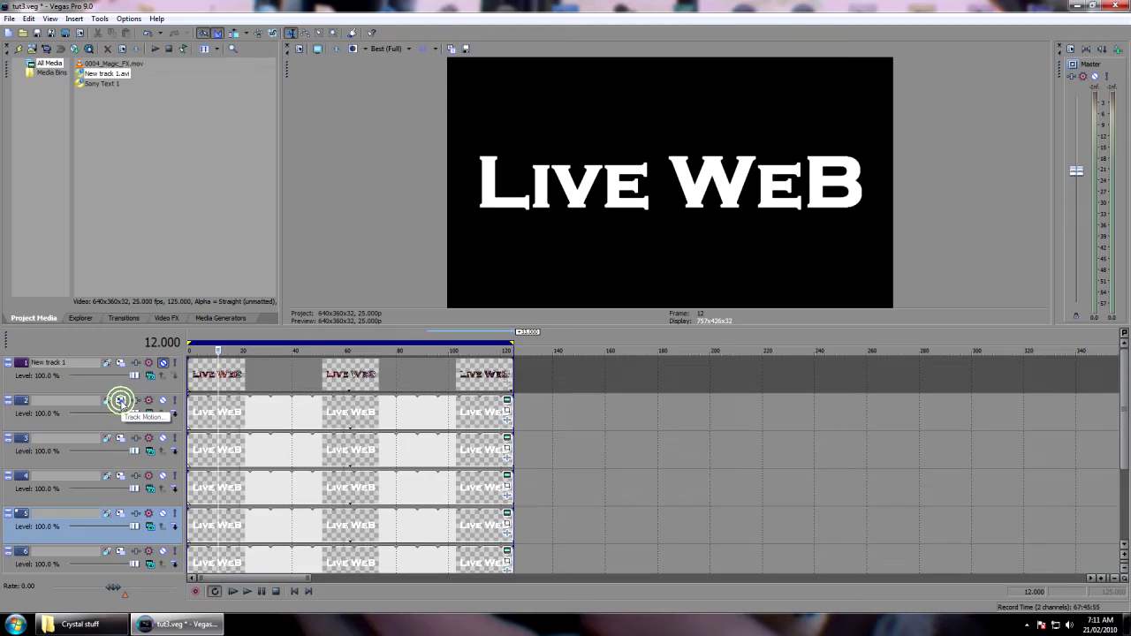
# Set track 2's 3D Track Motion Z position to 1.
pyautogui.click(120, 400)
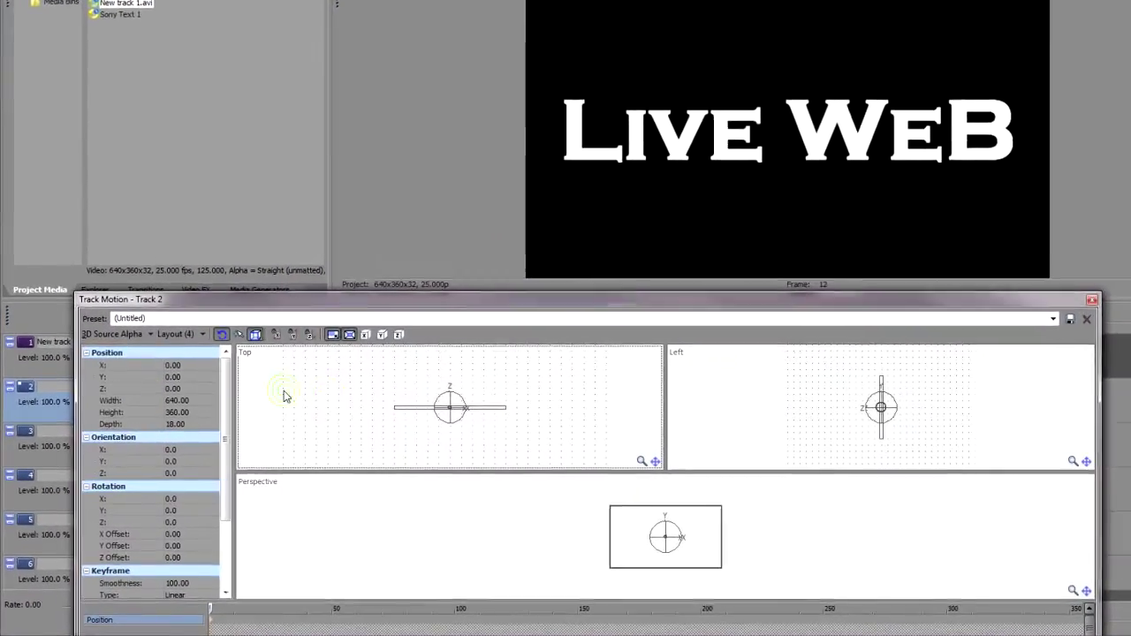
pyautogui.moveTo(433, 287); pyautogui.dragTo(625, 286)
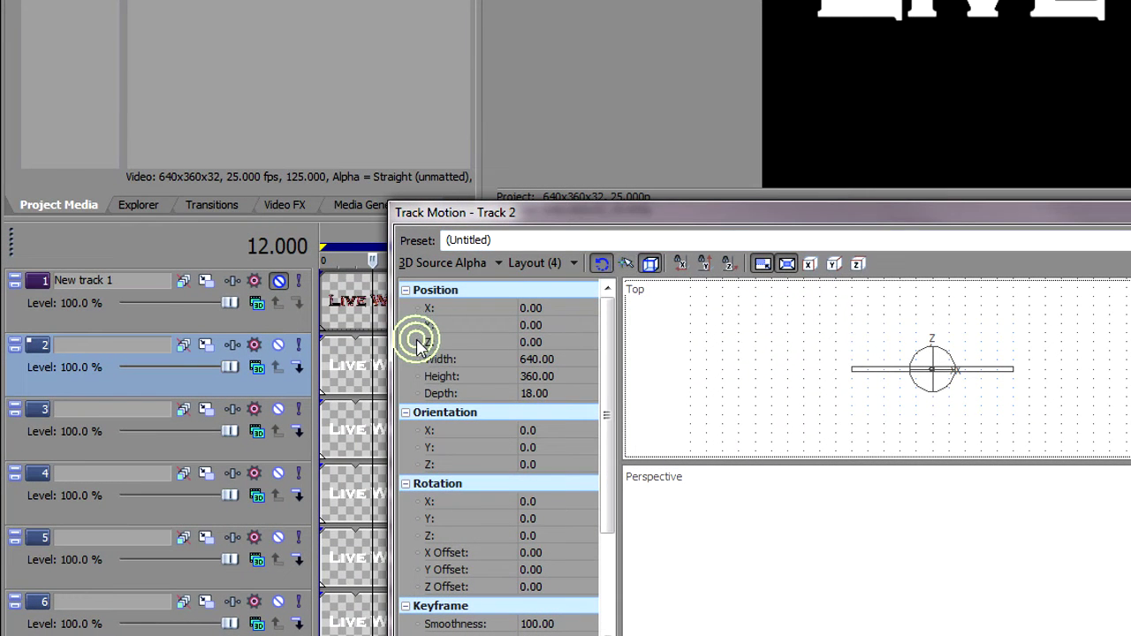
pyautogui.click(538, 342)
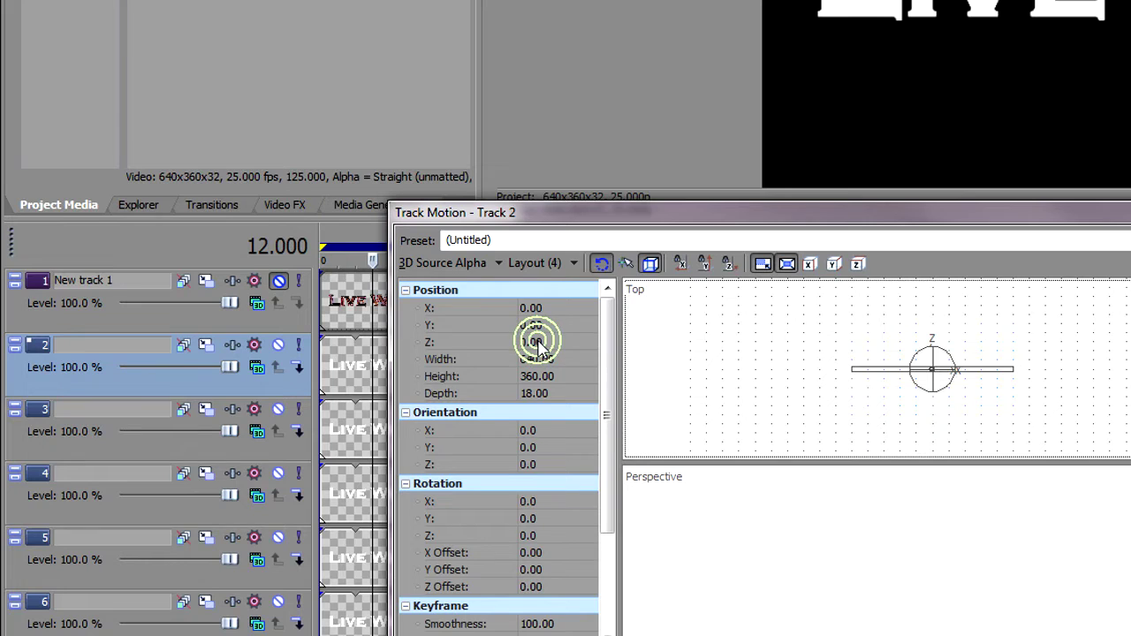
pyautogui.click(534, 343)
pyautogui.doubleClick(556, 344)
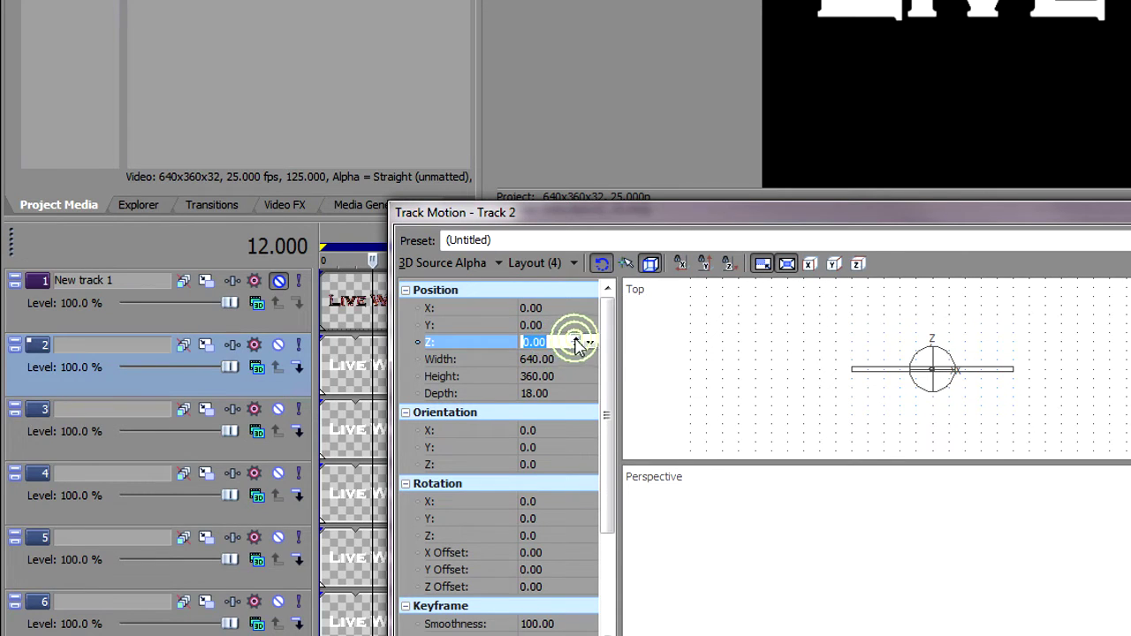
pyautogui.click(575, 340)
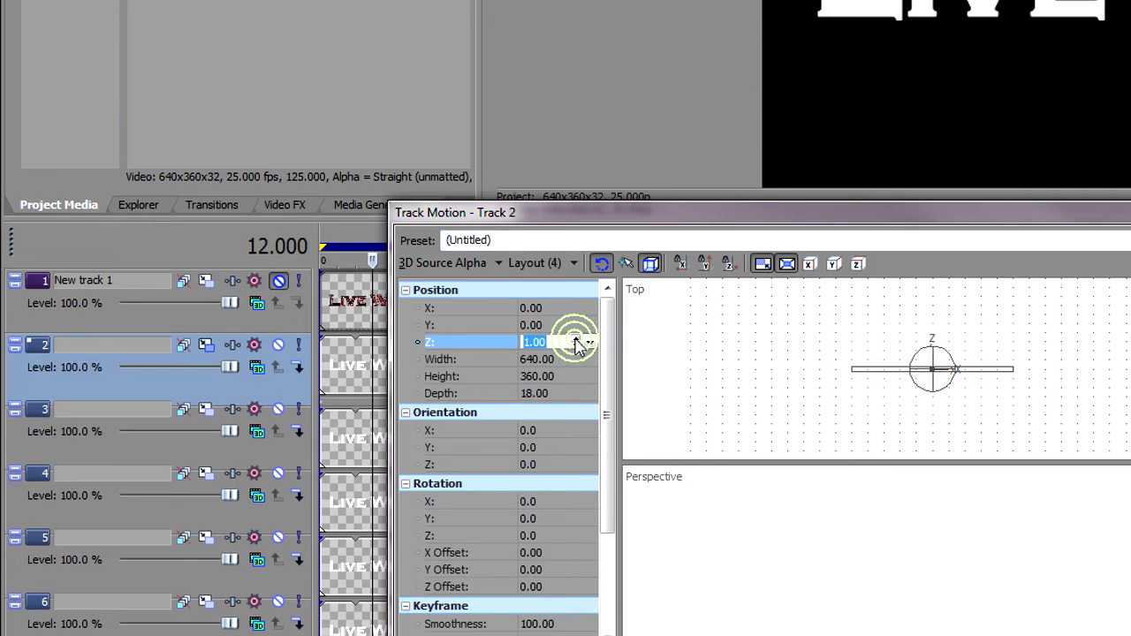
# Set Z positions 2, 3 and 4 on the next three text tracks.
pyautogui.click(208, 411)
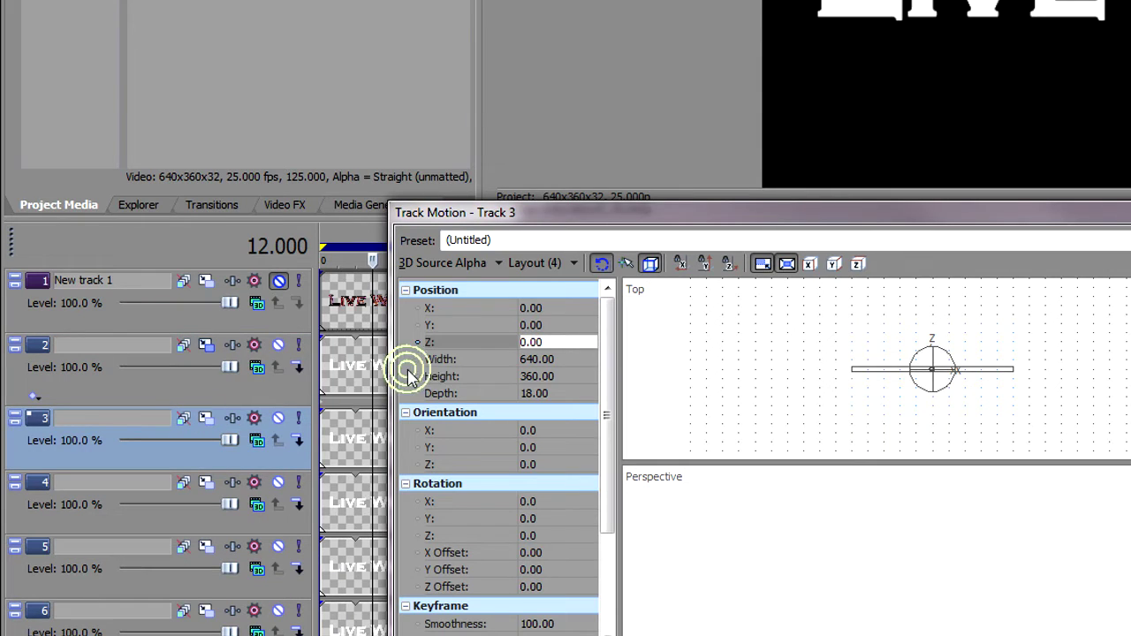
pyautogui.doubleClick(528, 344)
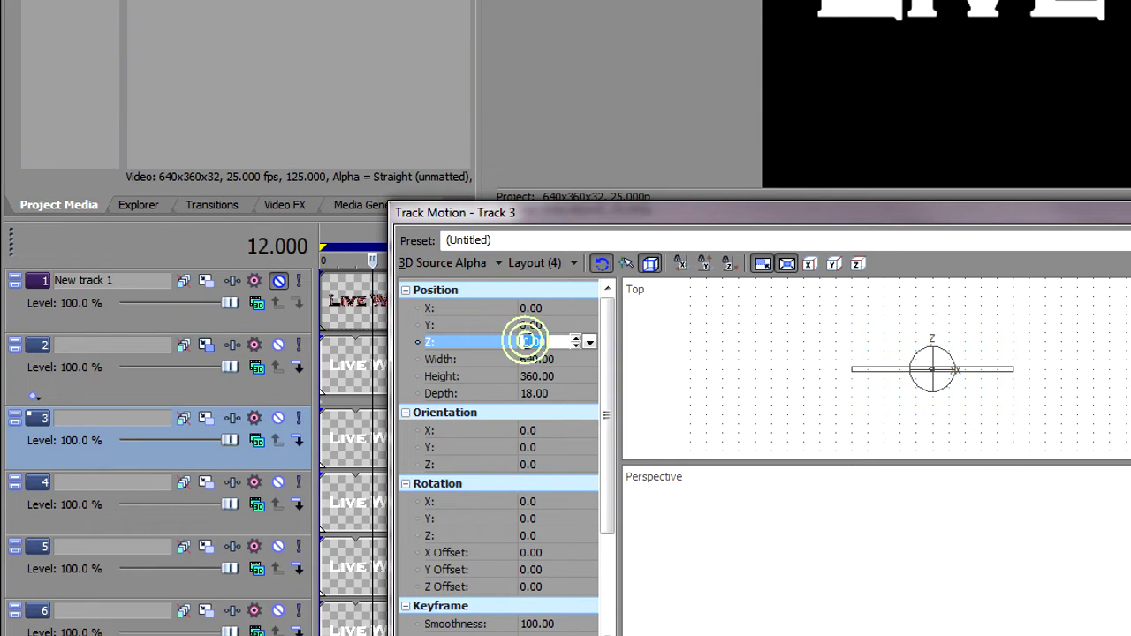
pyautogui.write('2')
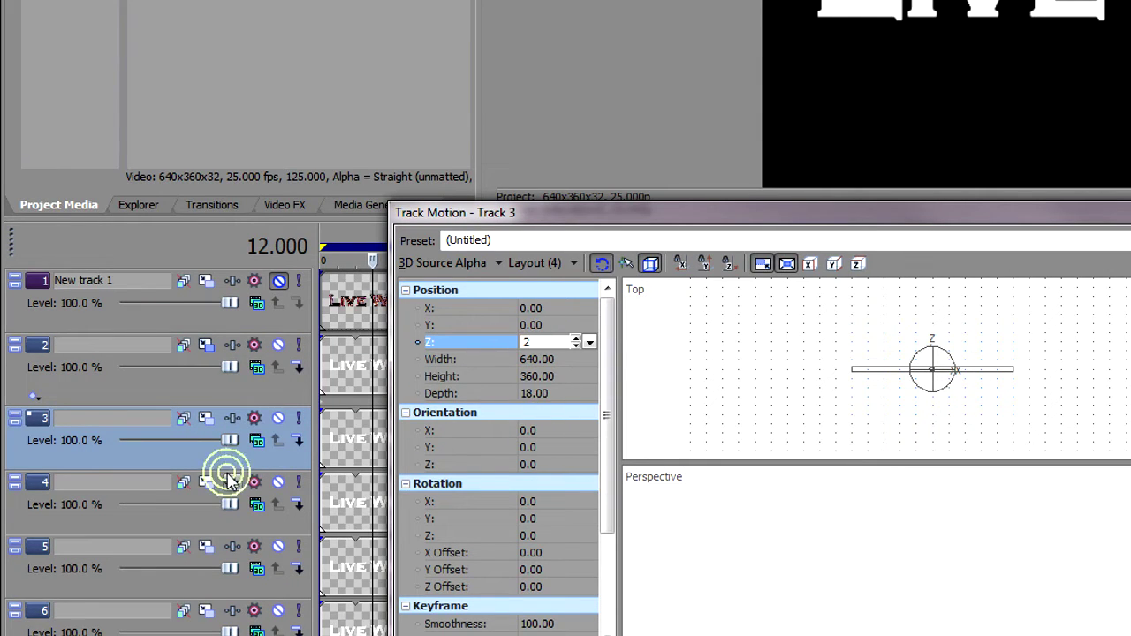
pyautogui.click(206, 490)
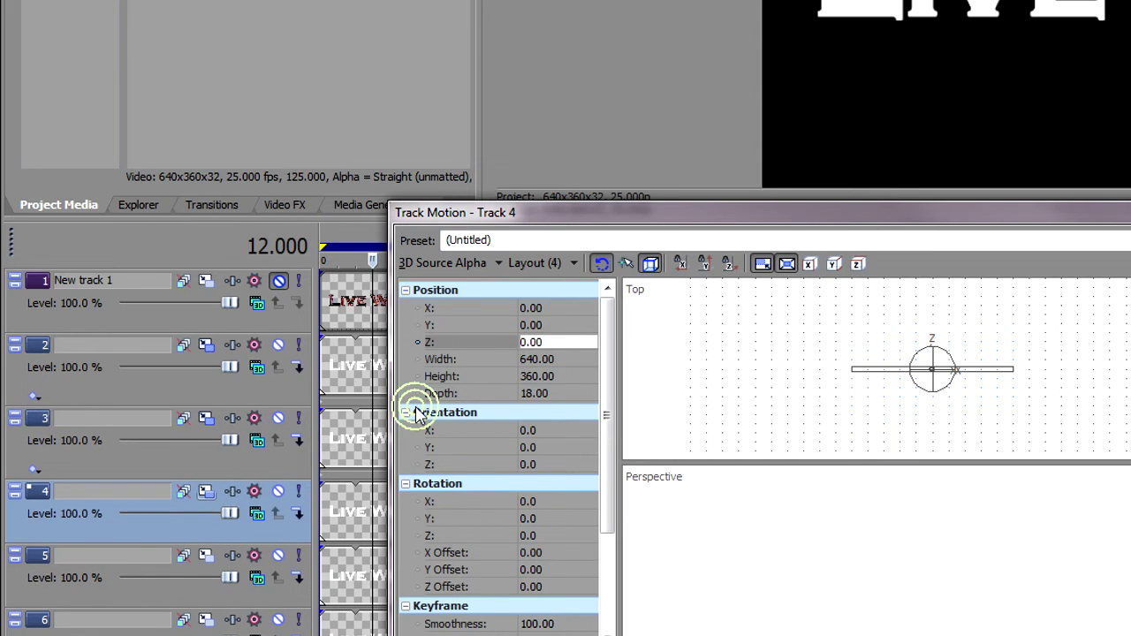
pyautogui.doubleClick(533, 342)
pyautogui.write('3')
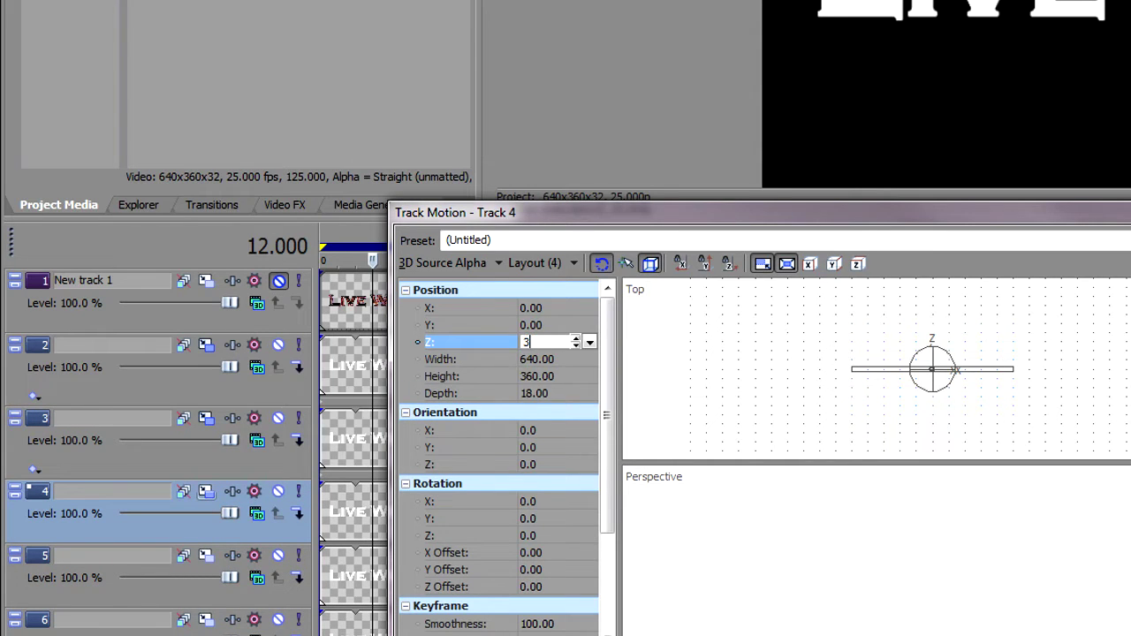
pyautogui.click(234, 577)
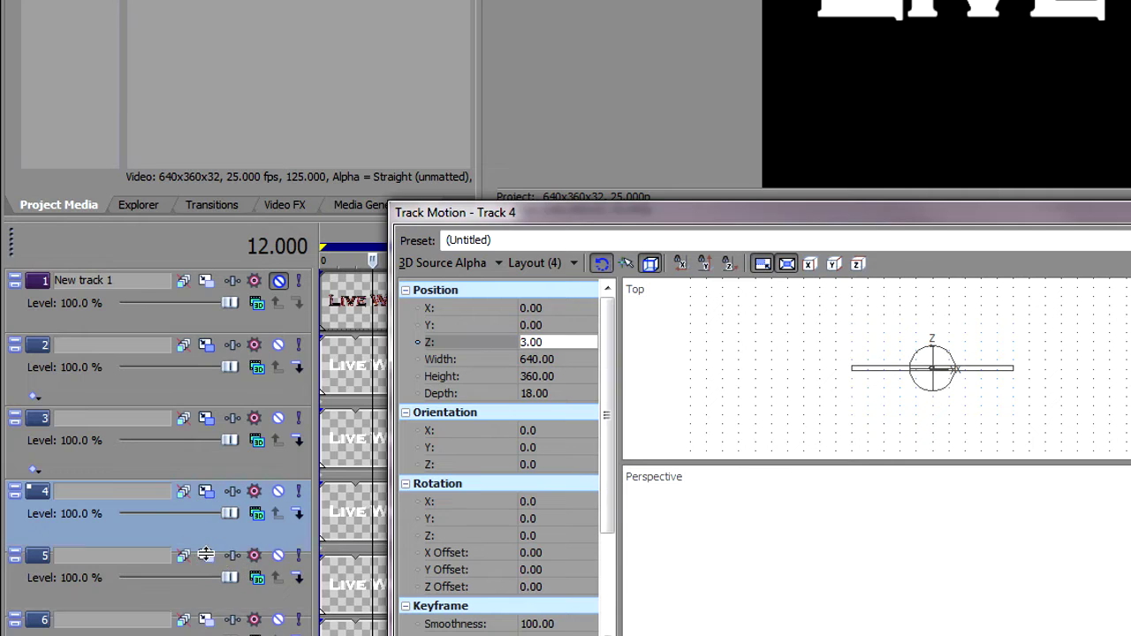
pyautogui.click(320, 522)
pyautogui.click(534, 347)
pyautogui.click(525, 345)
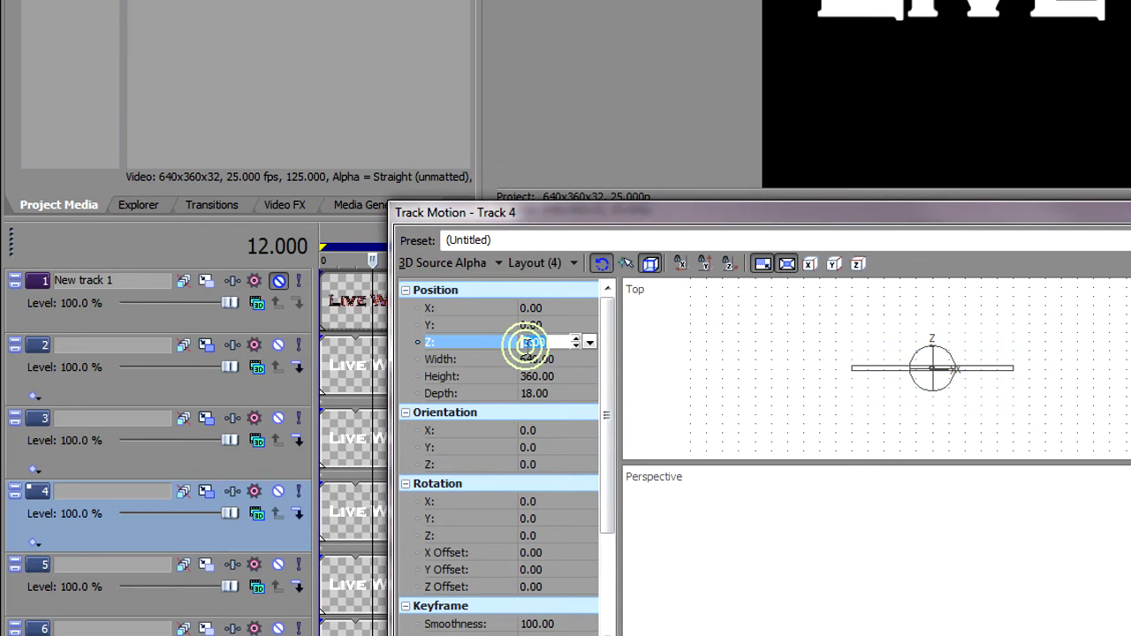
pyautogui.write('4')
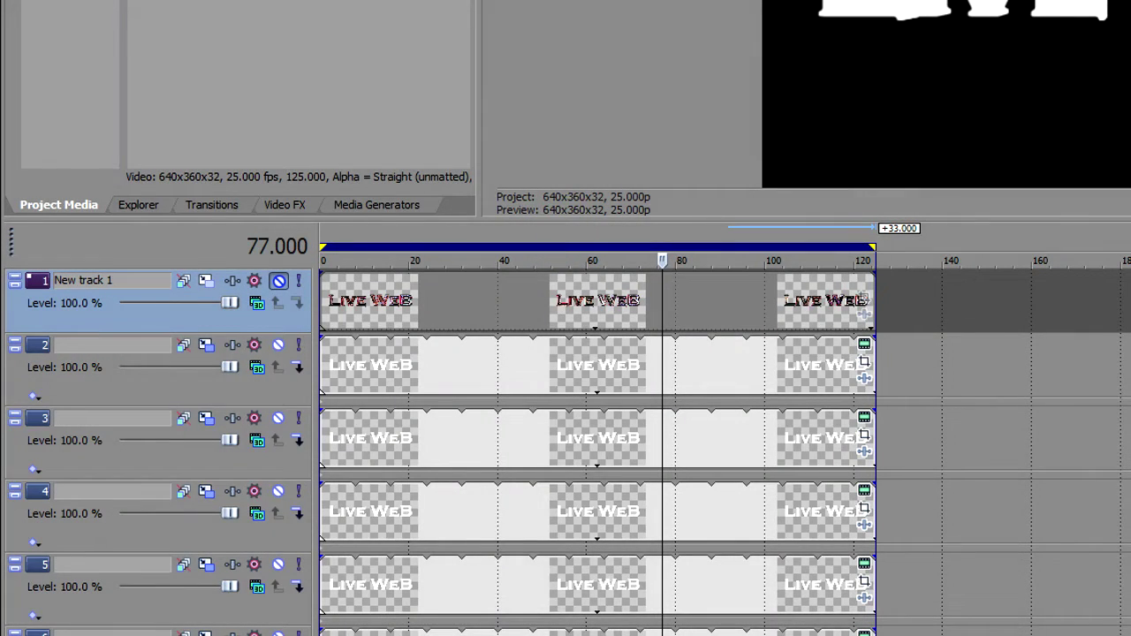
pyautogui.press('Delete')
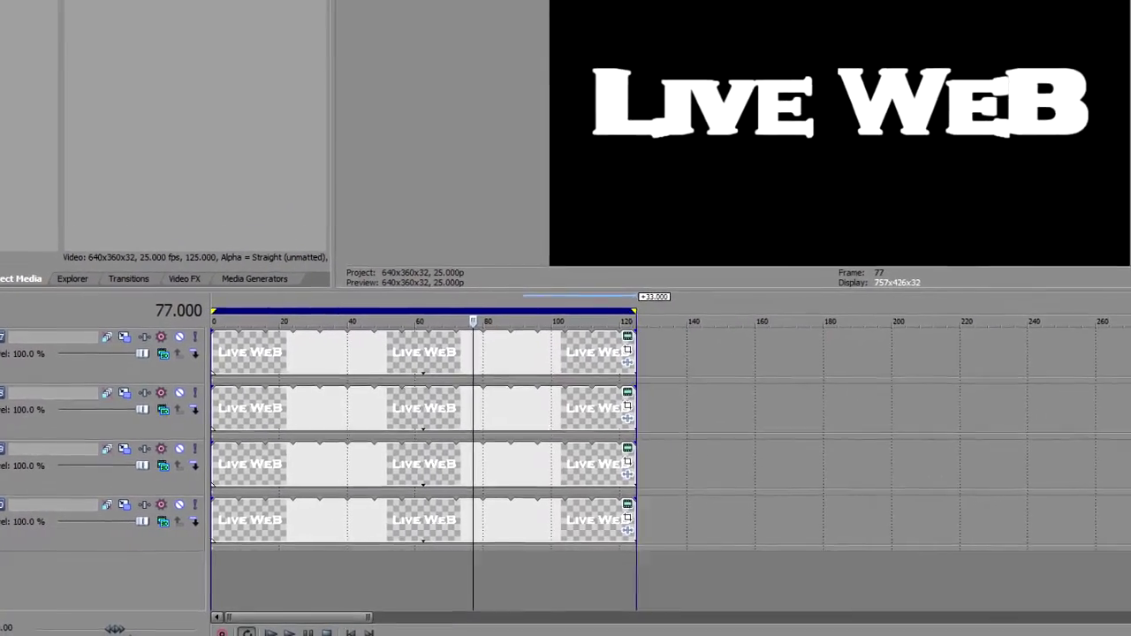
pyautogui.hotkey('ctrl', 'z')
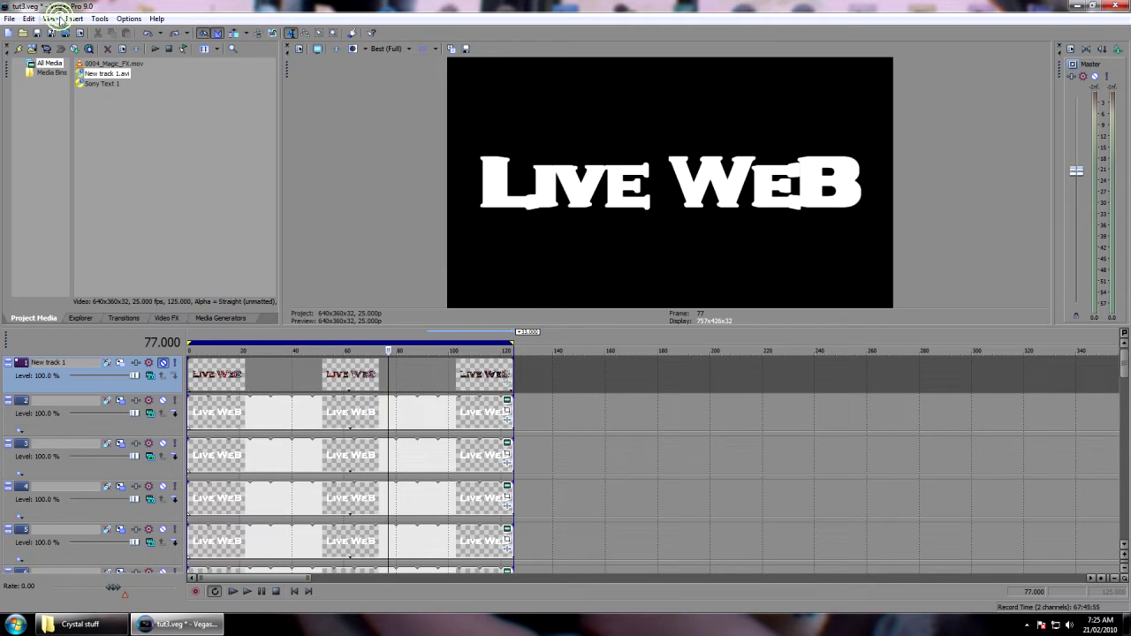
# Select all, make the text tracks compositing children of New track 1, parent blend 3D Source Alpha.
pyautogui.click(29, 19)
pyautogui.moveTo(48, 190)
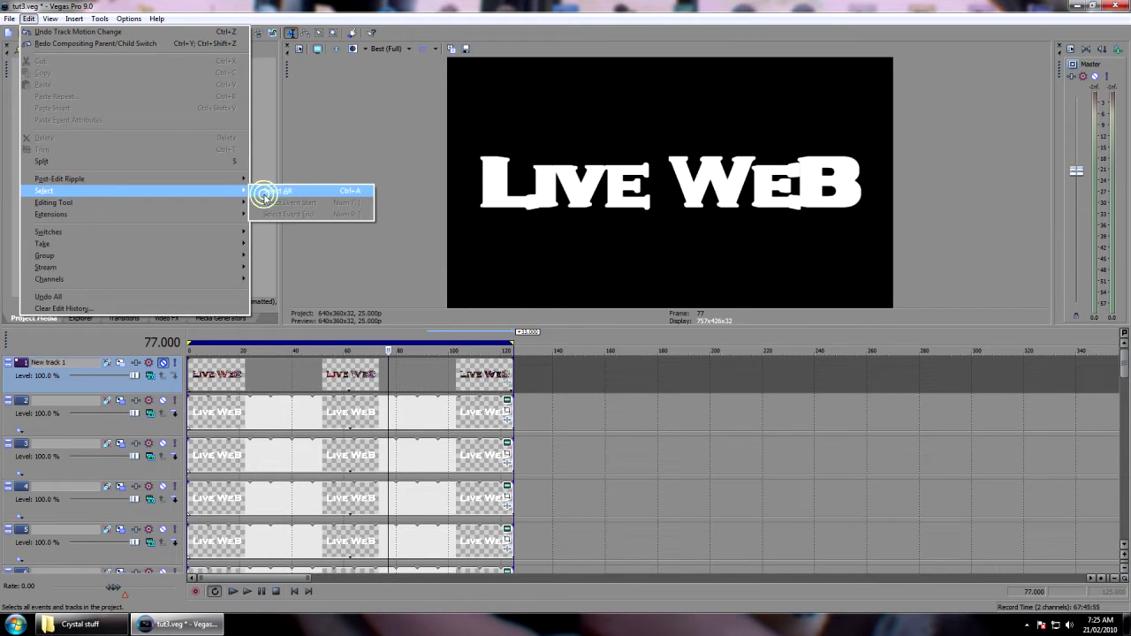
pyautogui.click(282, 189)
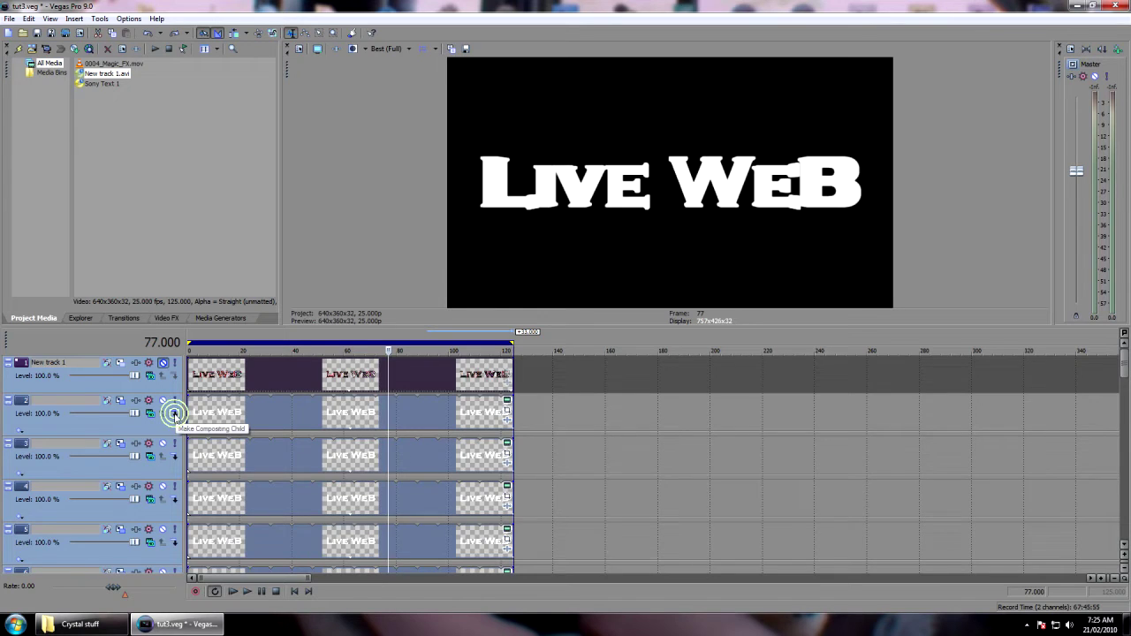
pyautogui.click(174, 415)
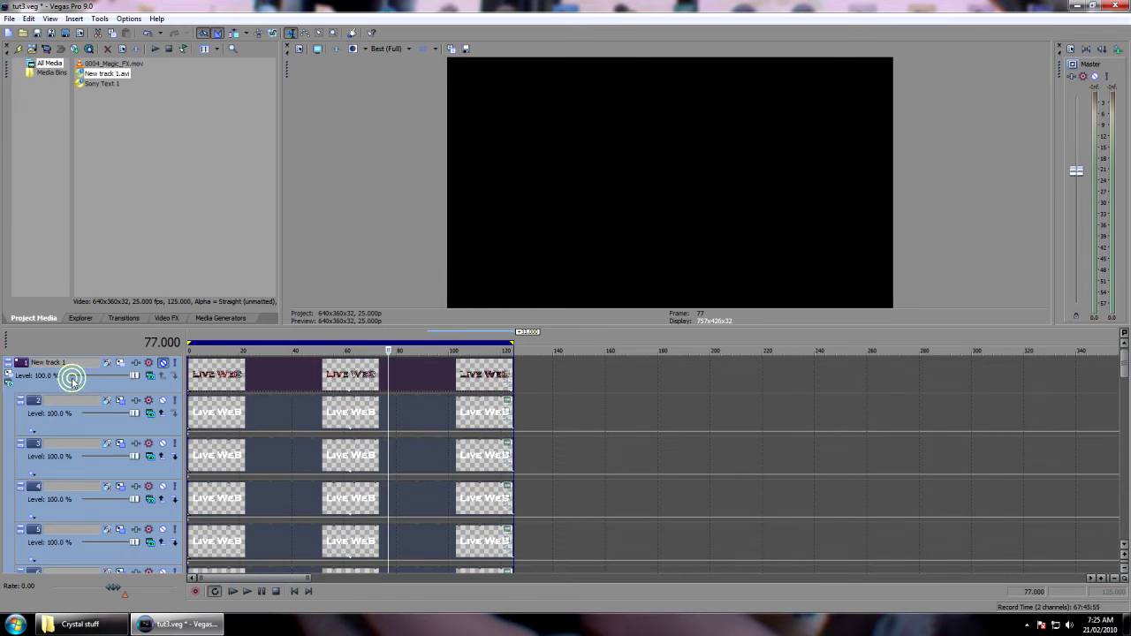
pyautogui.click(11, 383)
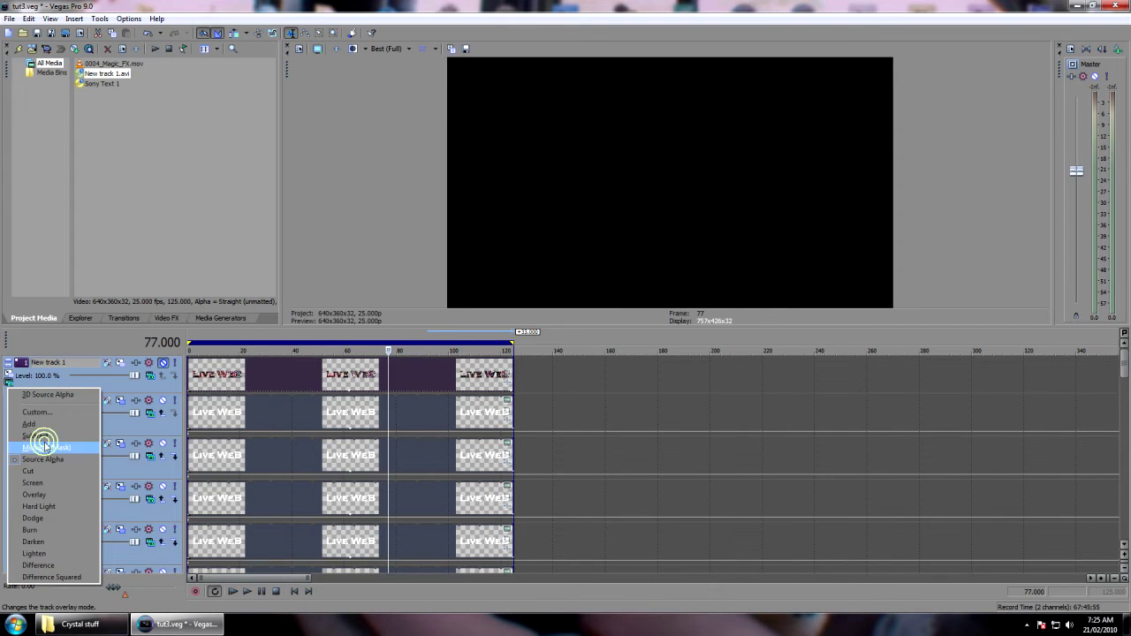
pyautogui.click(38, 395)
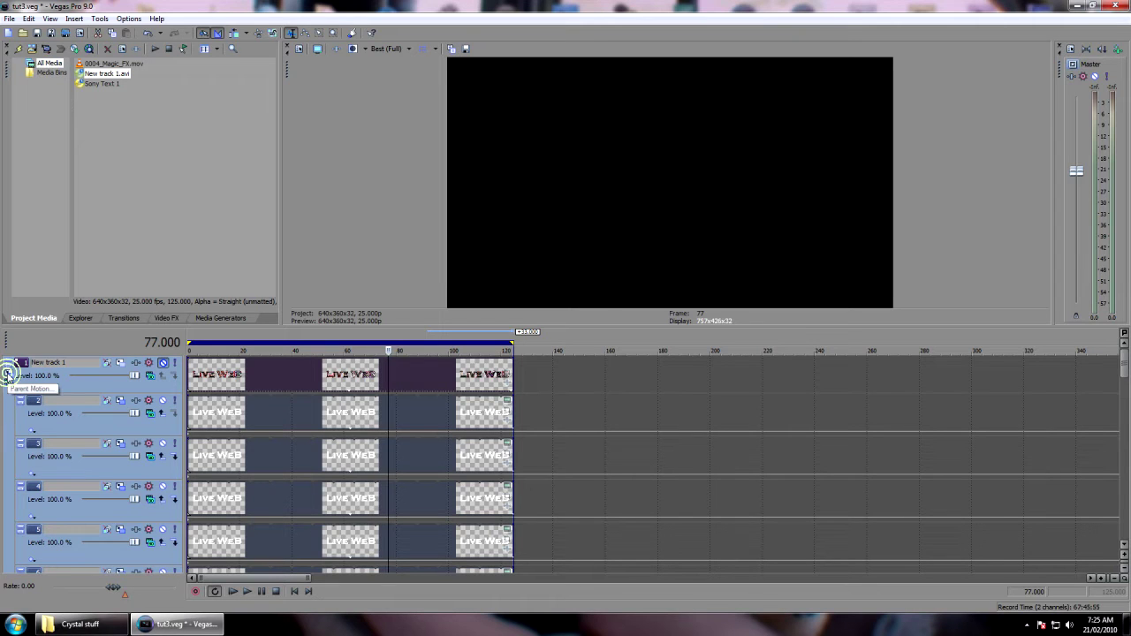
# Open New track 1's Parent Motion and rotate the stack to Y orientation -41.8.
pyautogui.click(8, 374)
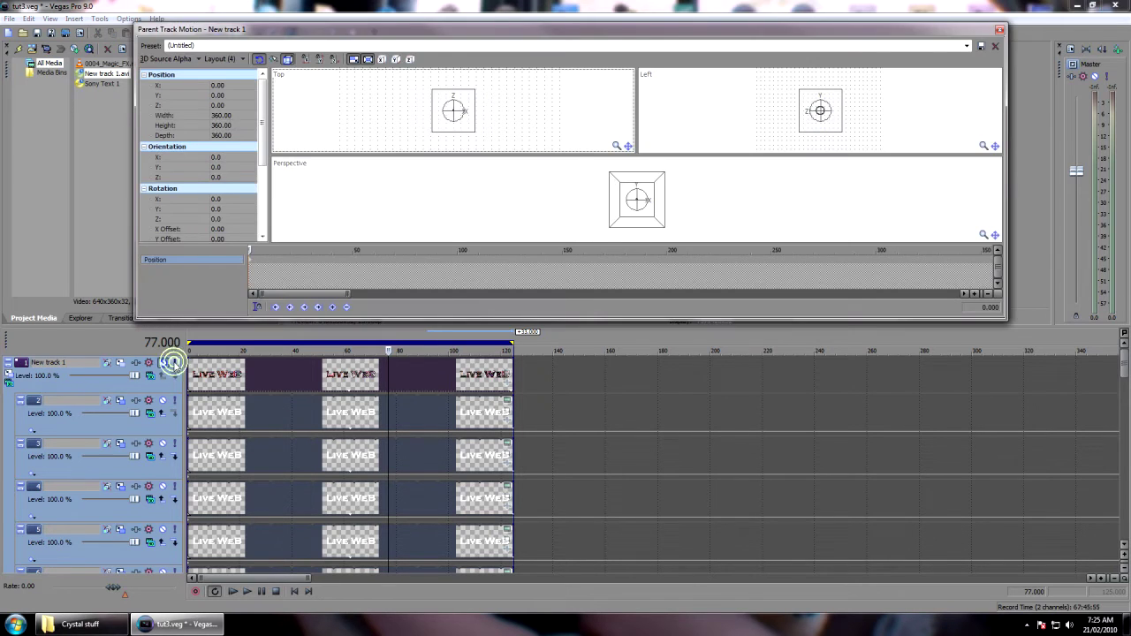
pyautogui.click(162, 363)
pyautogui.click(477, 19)
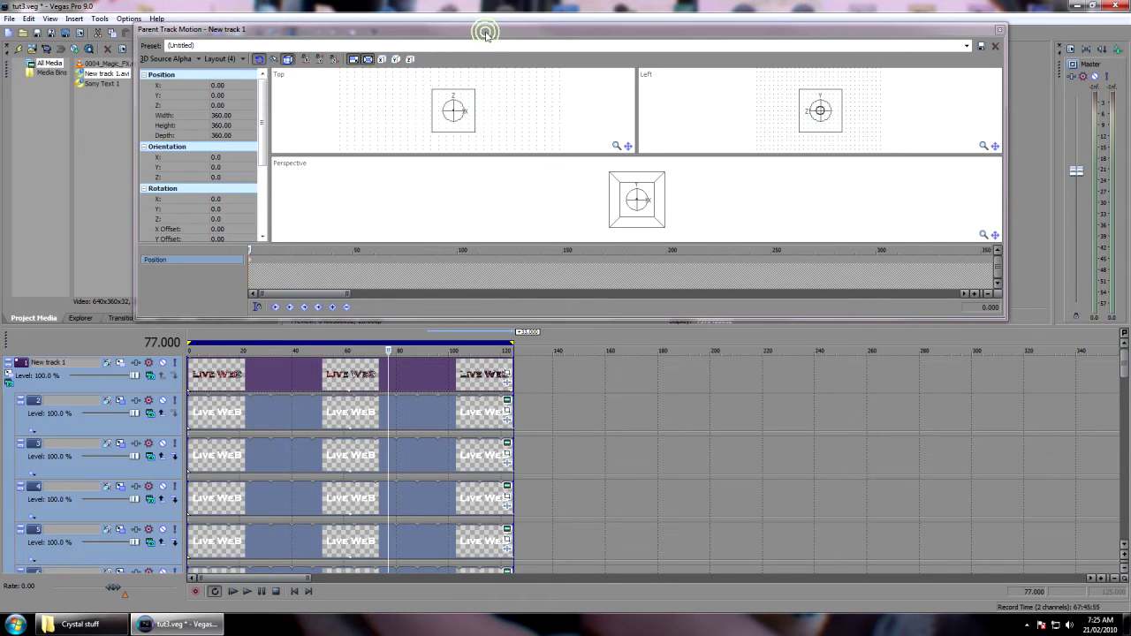
pyautogui.moveTo(485, 32); pyautogui.dragTo(537, 318)
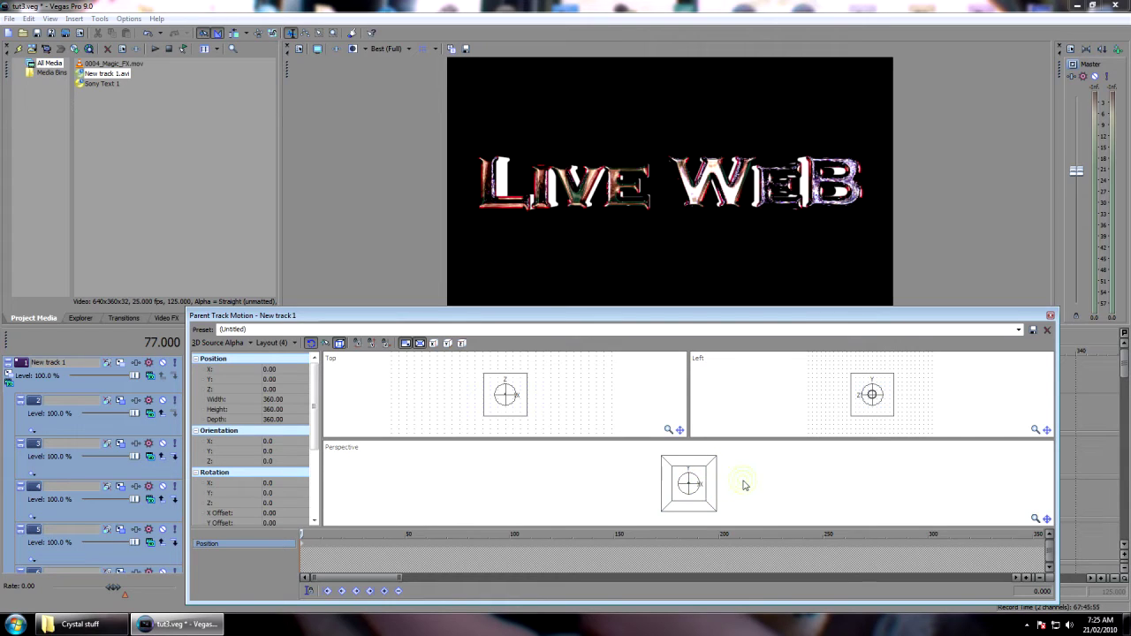
pyautogui.click(744, 479)
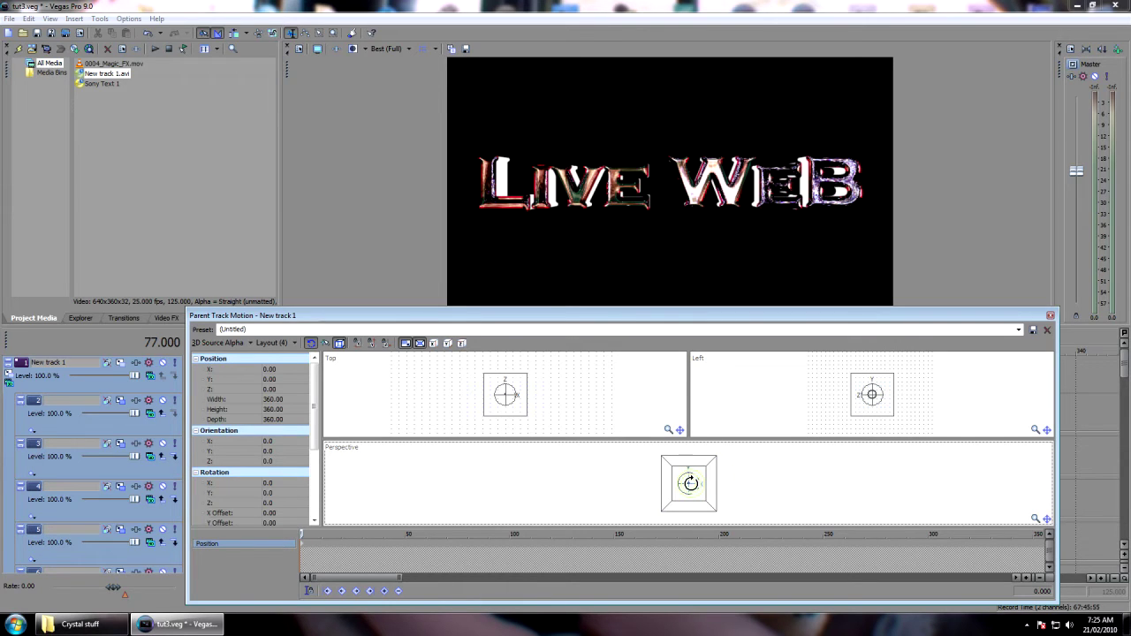
pyautogui.moveTo(654, 494); pyautogui.dragTo(710, 488)
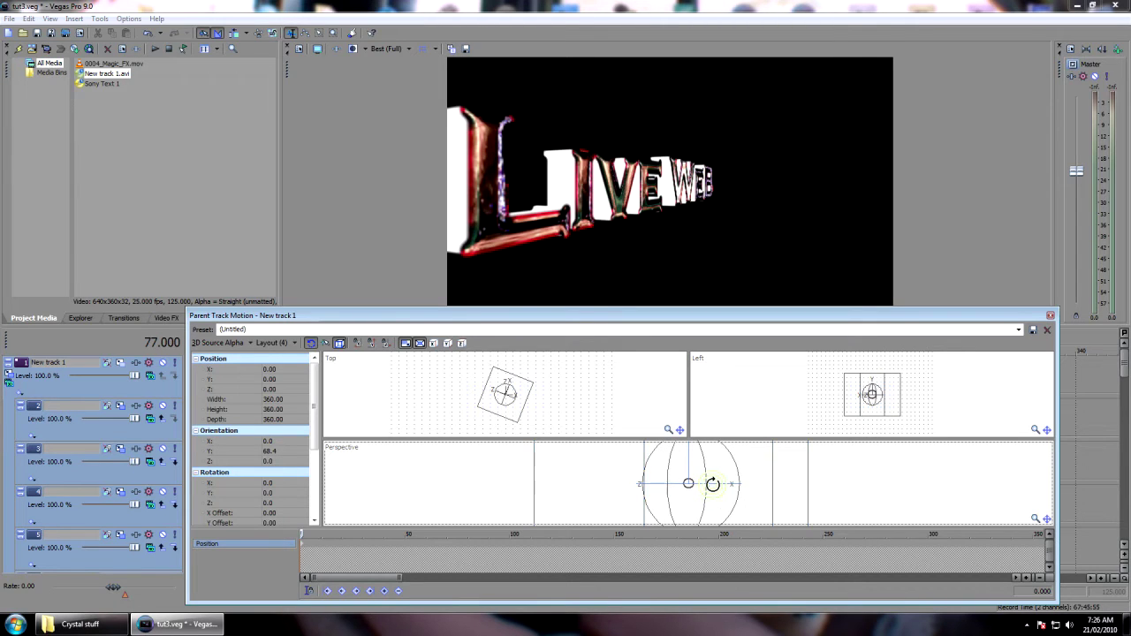
pyautogui.moveTo(711, 484); pyautogui.dragTo(648, 489)
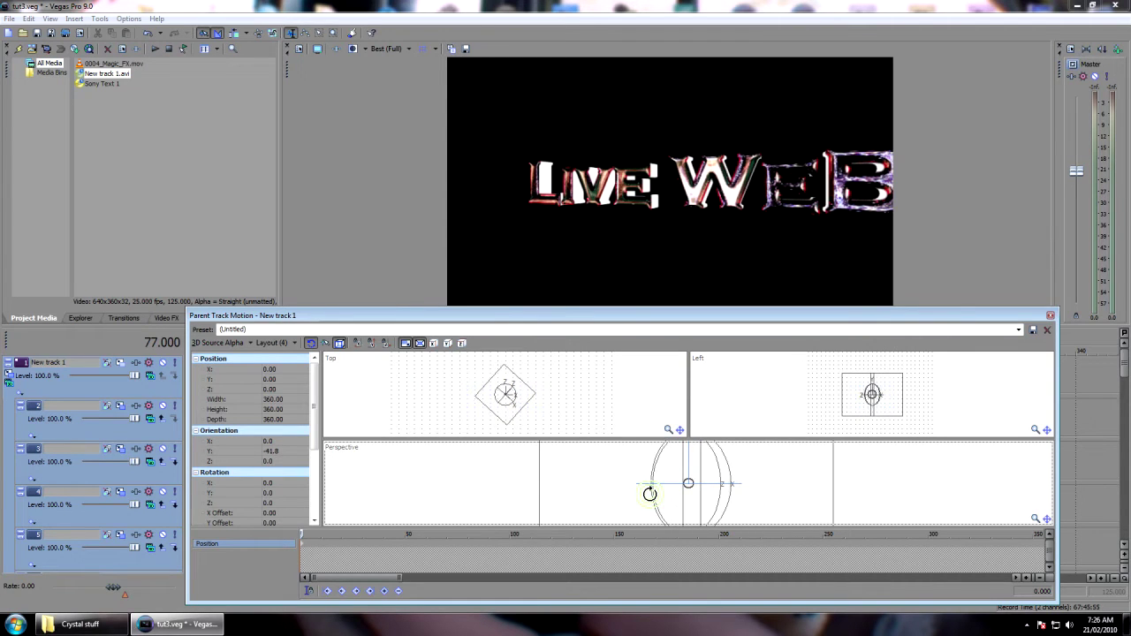
# Switch preview quality to Preview (Auto) and rotate the stack edge-on to Y -89.8.
pyautogui.click(407, 48)
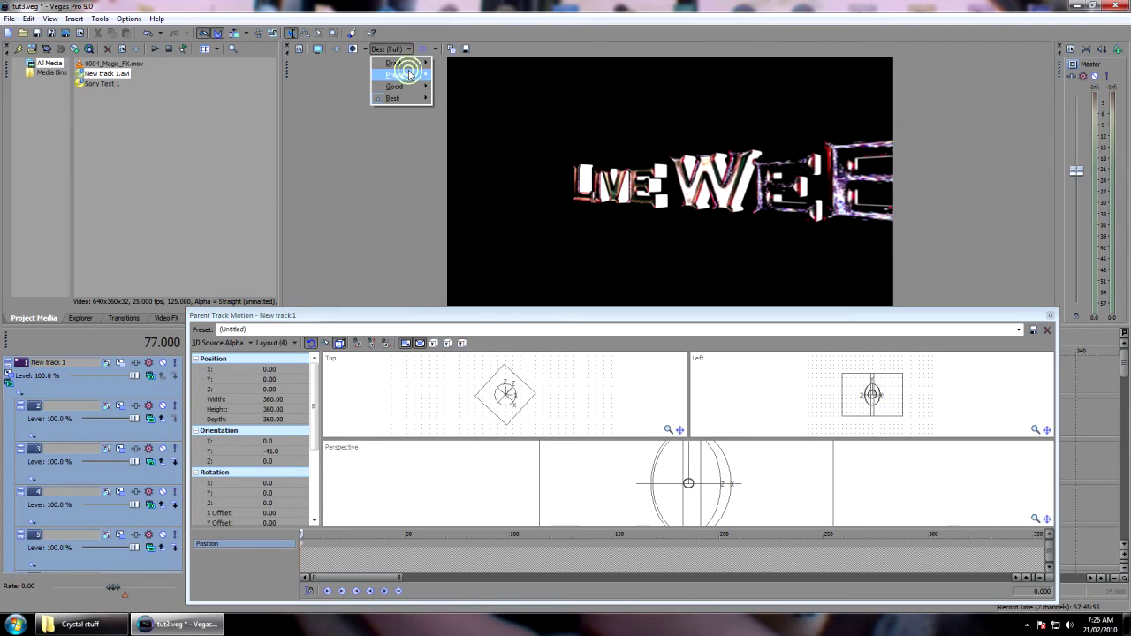
pyautogui.click(452, 74)
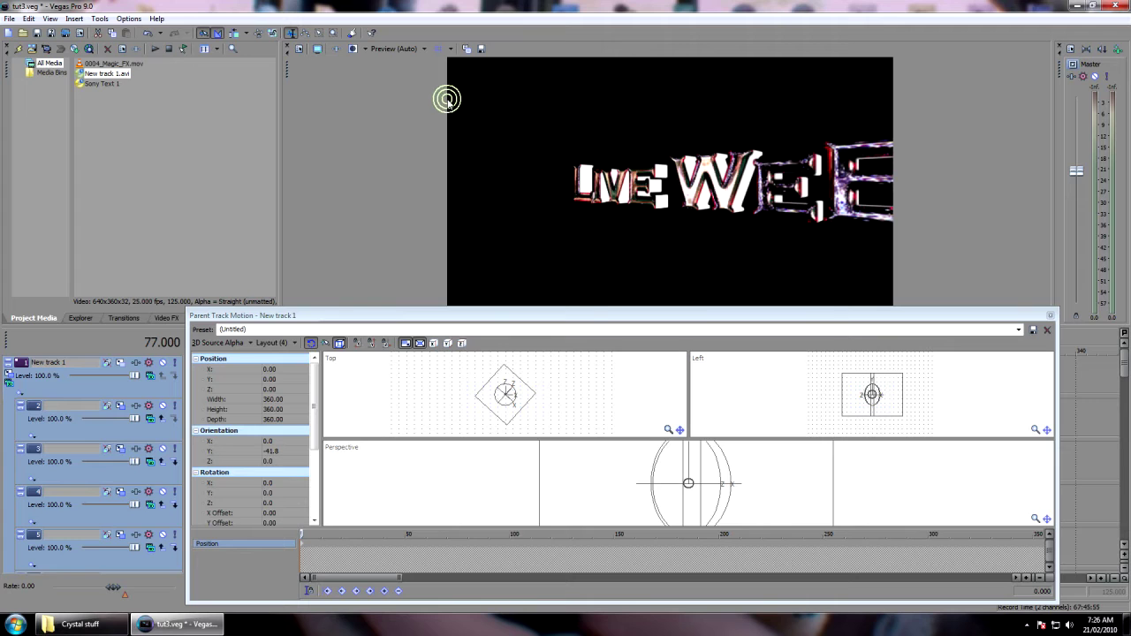
pyautogui.click(703, 482)
pyautogui.moveTo(702, 483); pyautogui.dragTo(676, 483)
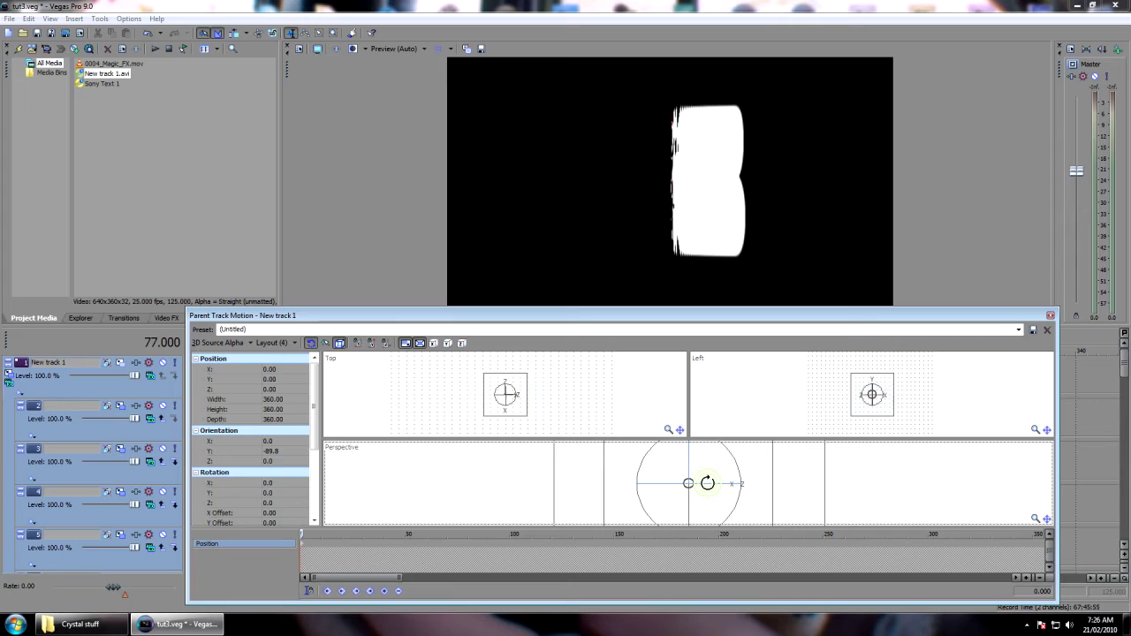
# Turn the Live WeB stack to inspect it, then Restore Box so it faces straight front.
pyautogui.moveTo(707, 483); pyautogui.dragTo(717, 483)
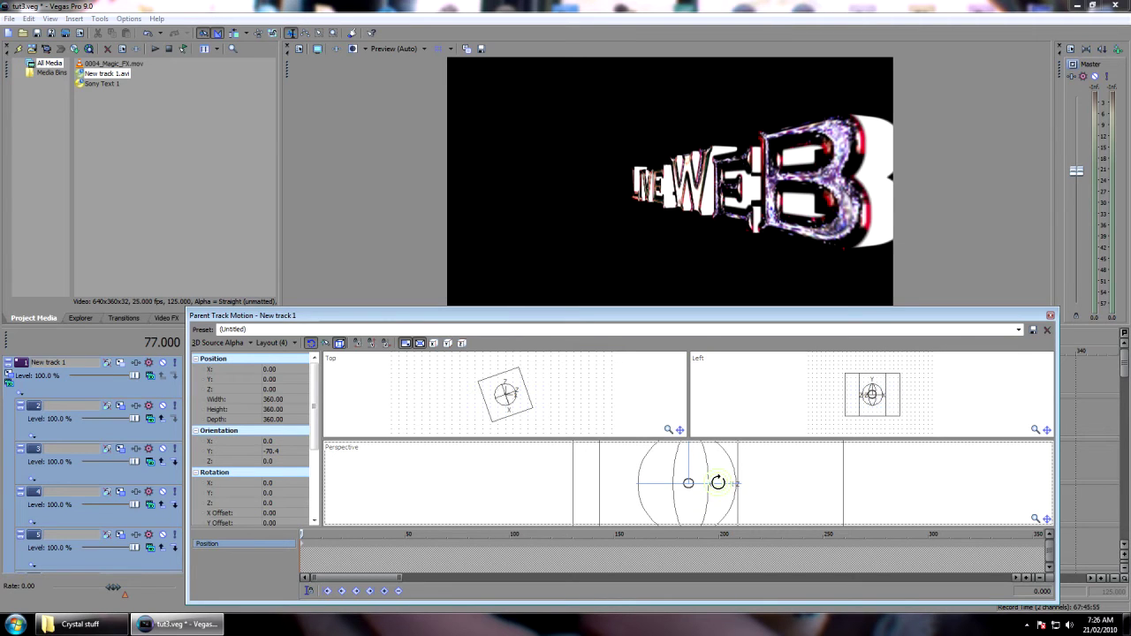
pyautogui.moveTo(717, 483); pyautogui.dragTo(737, 483)
pyautogui.rightClick(475, 481)
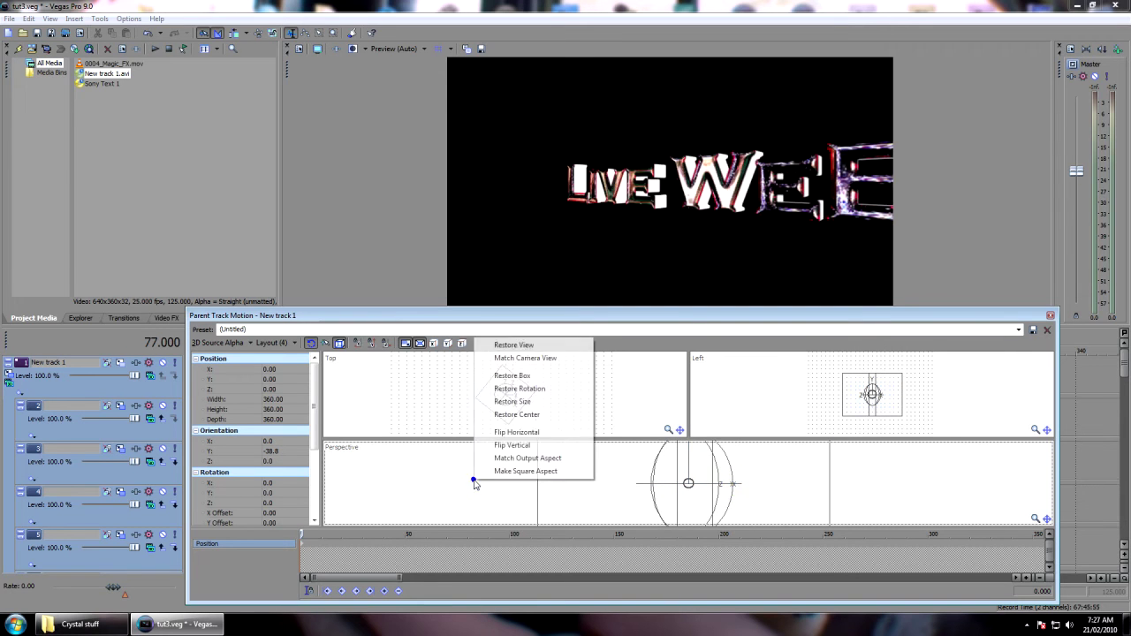
pyautogui.click(505, 380)
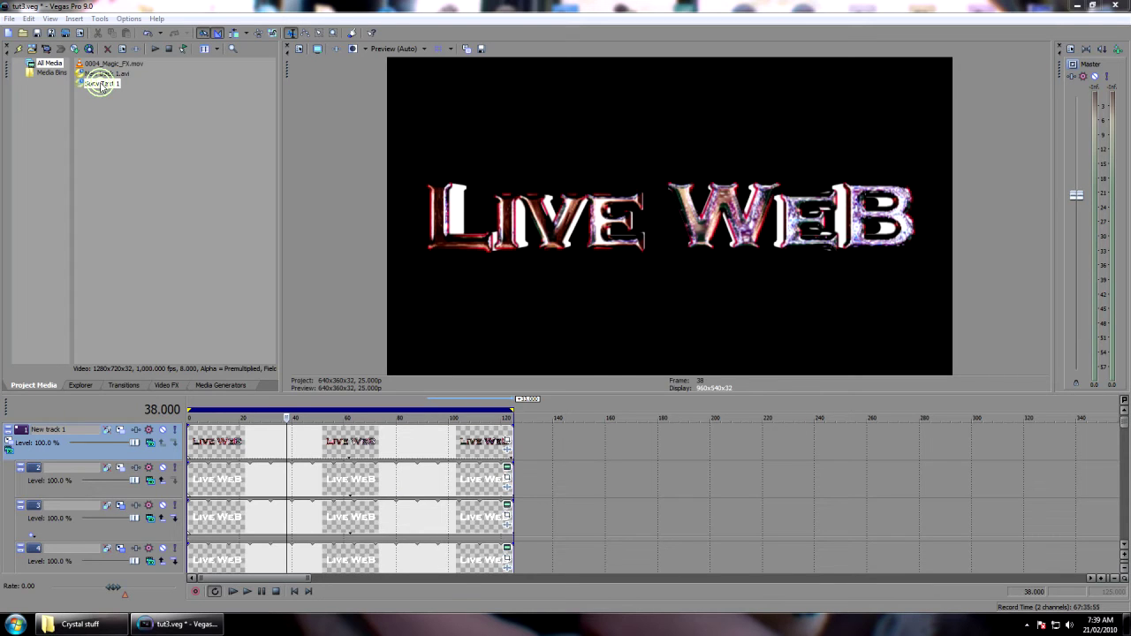
# Add the Sony Bump Map media effect to Sony Text 1 and confirm the effect chain.
pyautogui.rightClick(100, 85)
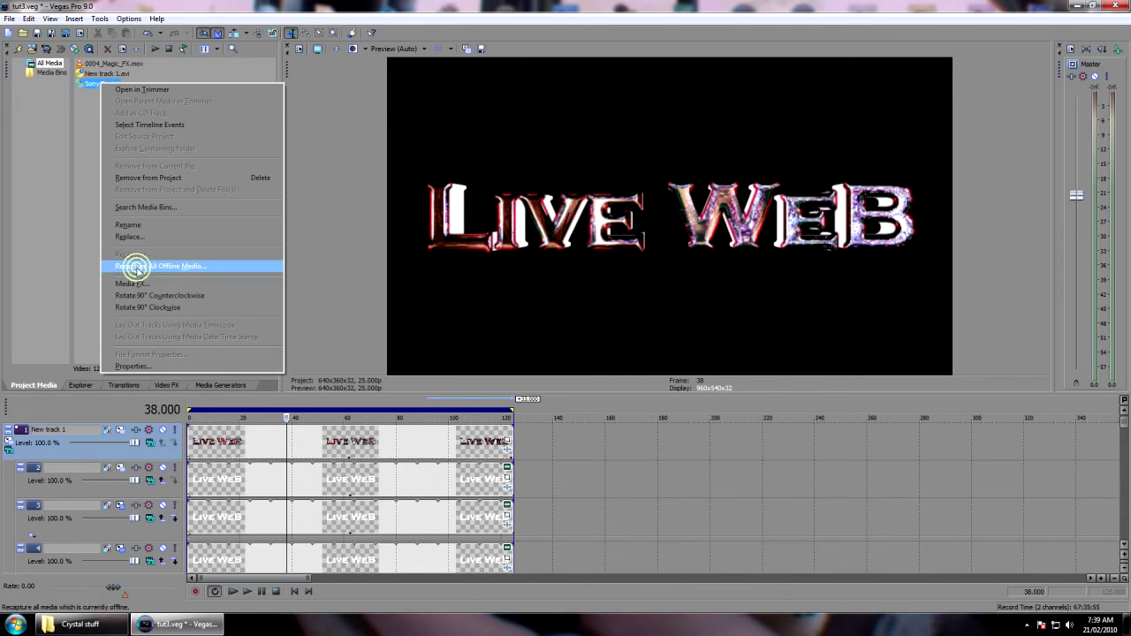
pyautogui.click(133, 284)
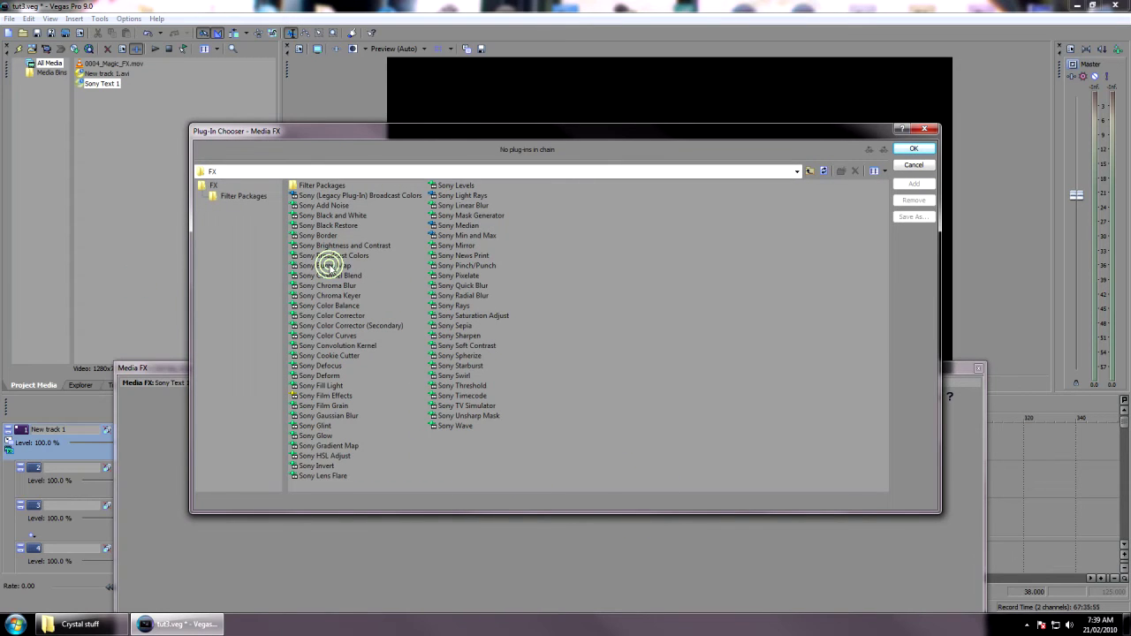
pyautogui.click(328, 264)
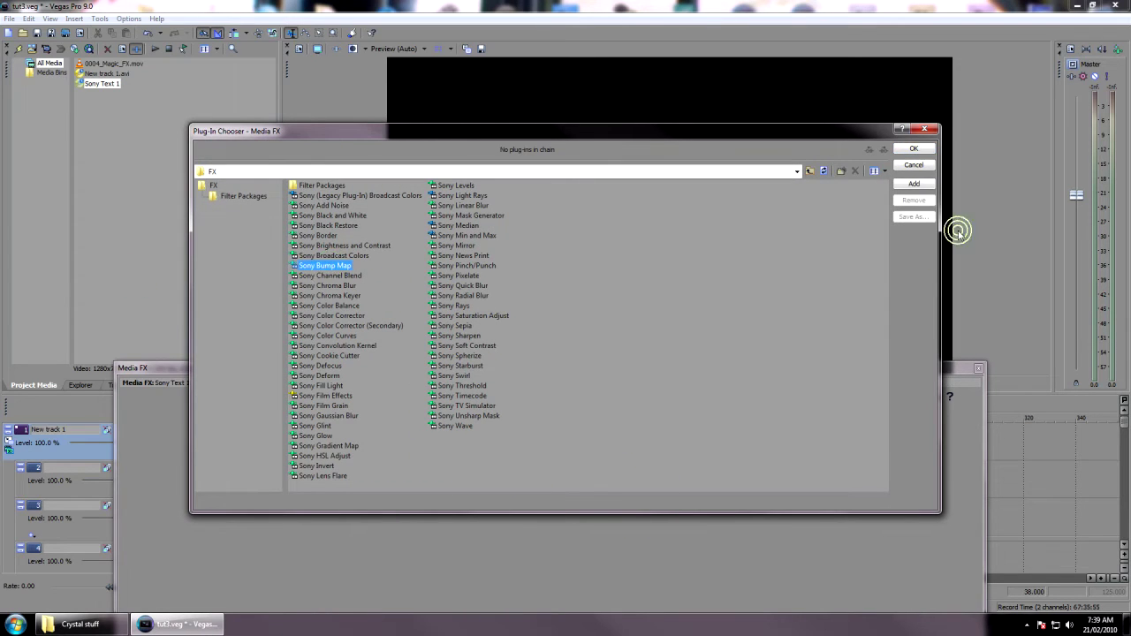
pyautogui.click(914, 183)
pyautogui.click(913, 149)
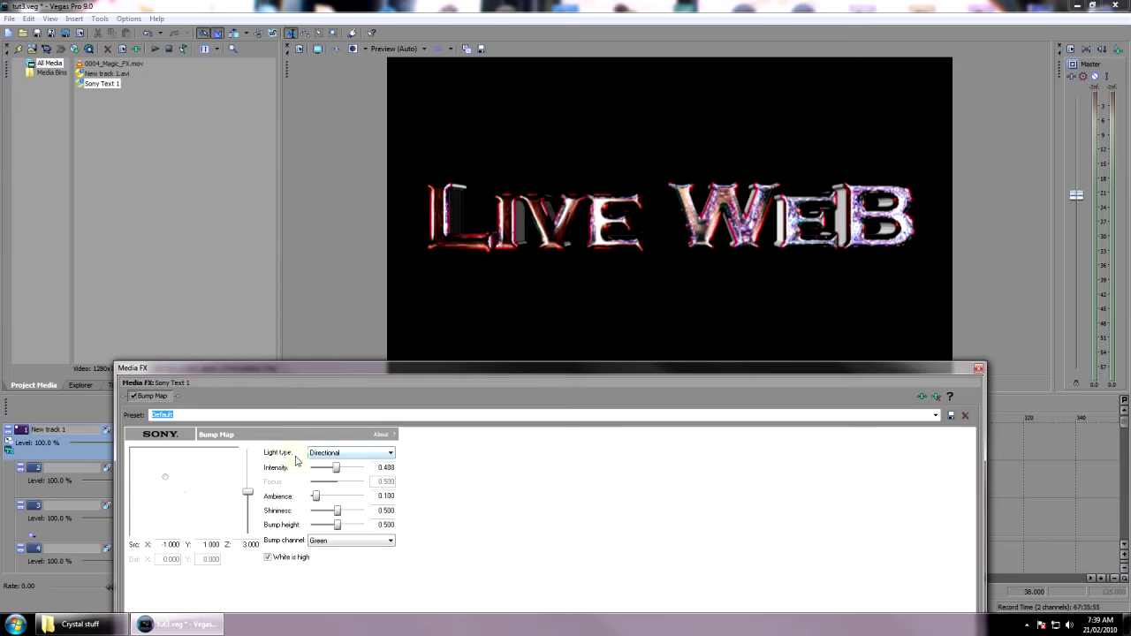
# Close the Bump Map settings and enlarge the video preview area.
pyautogui.click(978, 368)
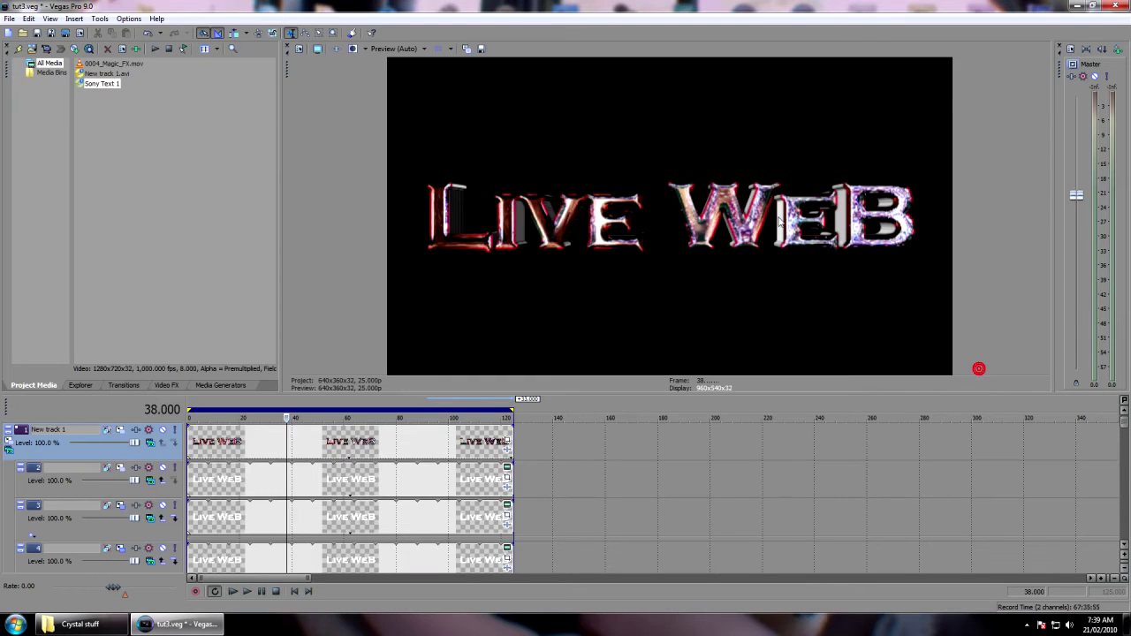
pyautogui.moveTo(580, 394); pyautogui.dragTo(586, 496)
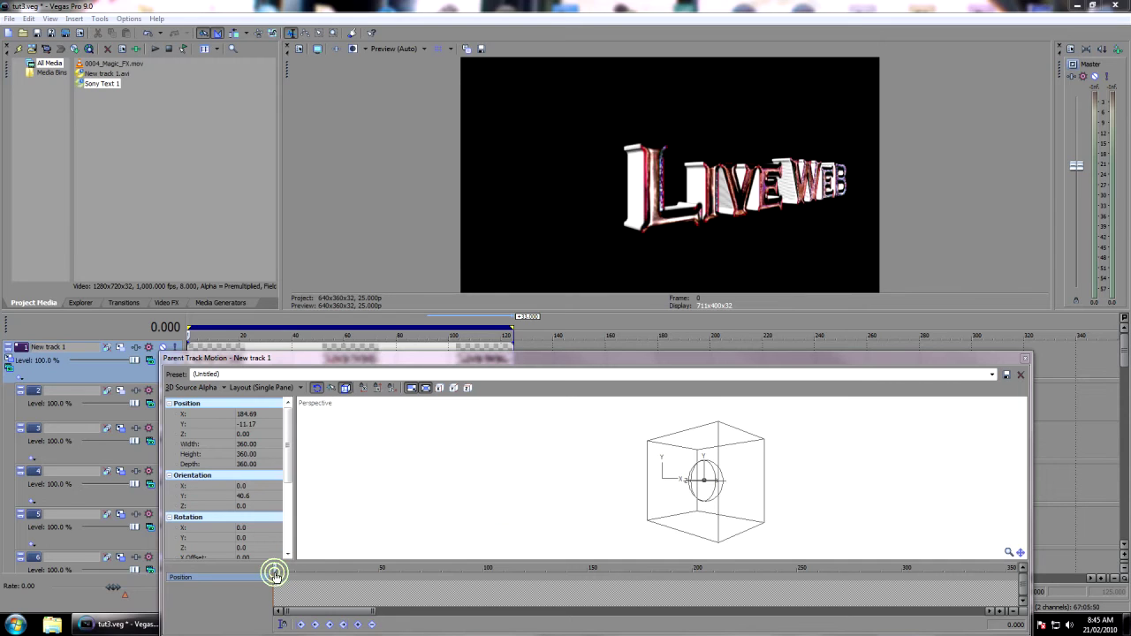
# Move to frame 124 and add a parent track motion keyframe there.
pyautogui.moveTo(317, 566); pyautogui.dragTo(276, 579)
pyautogui.moveTo(275, 579); pyautogui.dragTo(536, 580)
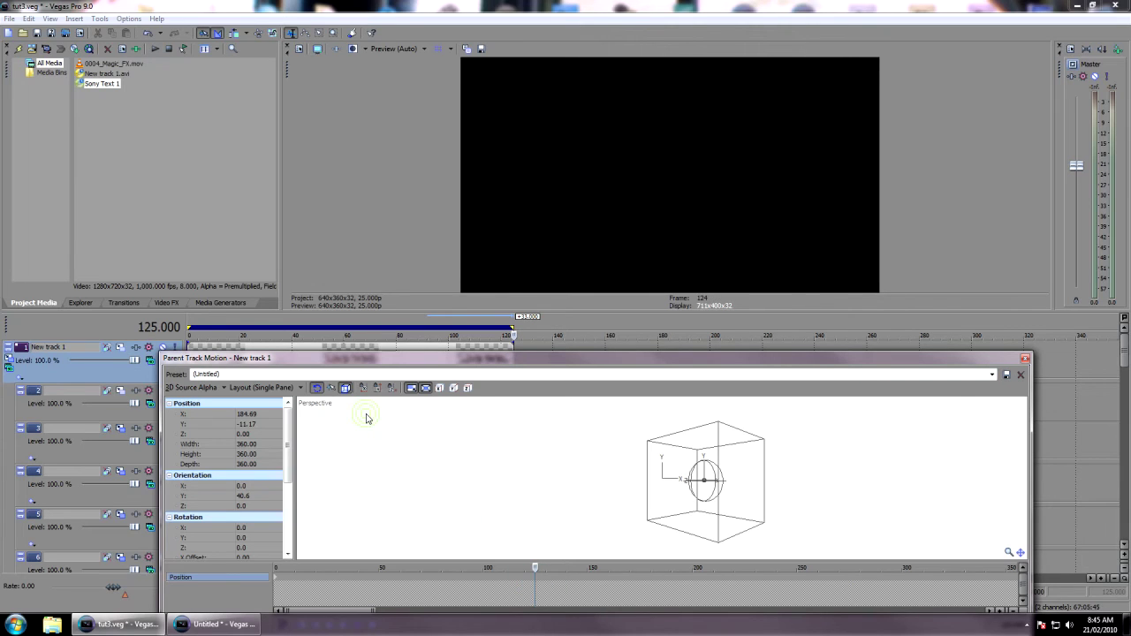
pyautogui.moveTo(525, 337); pyautogui.dragTo(525, 337)
pyautogui.click(534, 568)
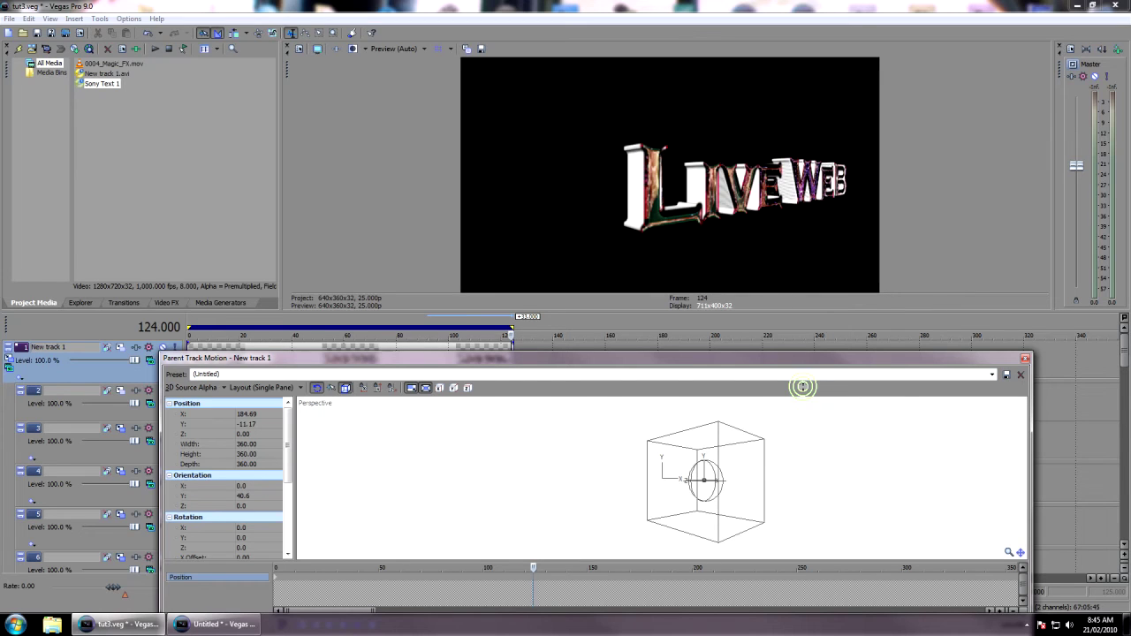
pyautogui.moveTo(504, 318)
pyautogui.mouseDown()
pyautogui.moveTo(518, 320)
pyautogui.moveTo(508, 324)
pyautogui.mouseUp()
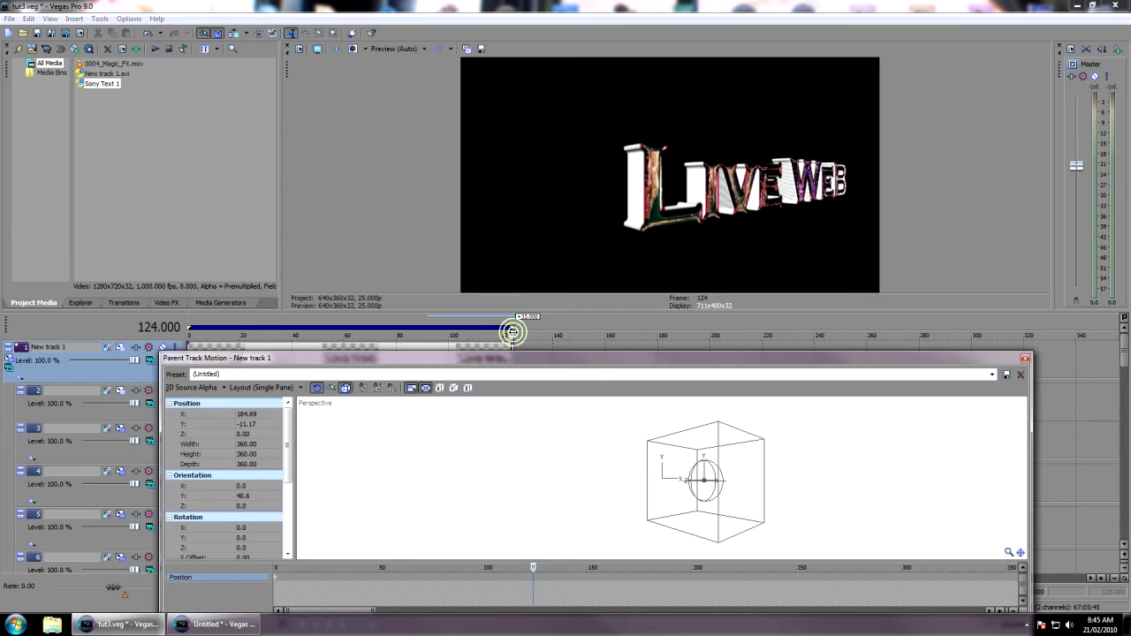
pyautogui.click(710, 481)
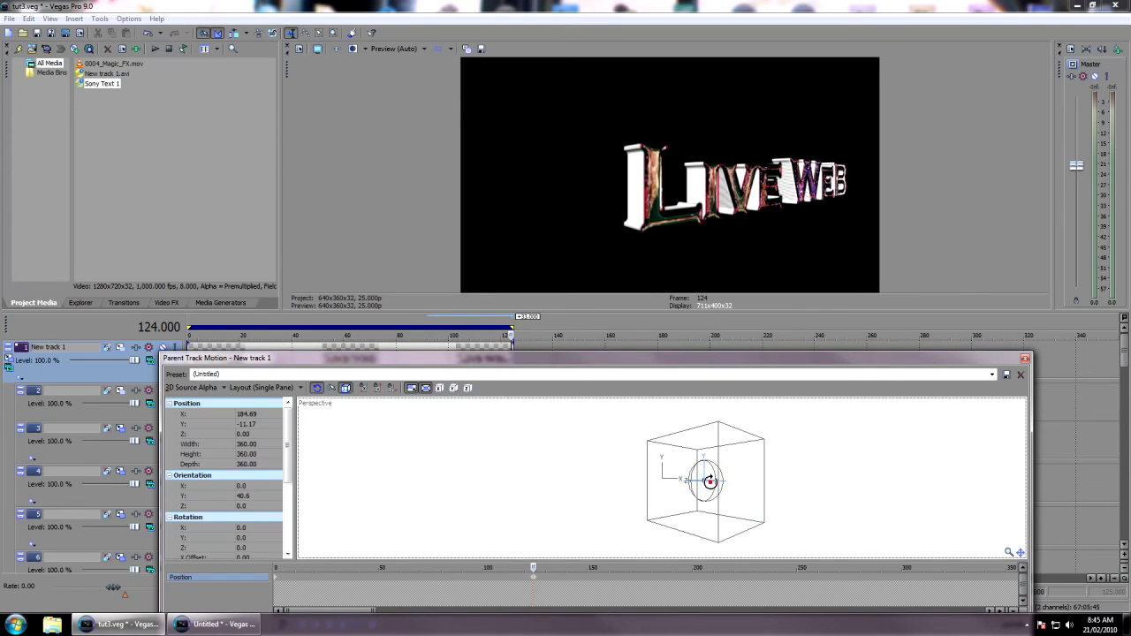
# Pose the stack at X -96.03, Y 14.82 with Y orientation -29.6.
pyautogui.moveTo(709, 481); pyautogui.dragTo(688, 482)
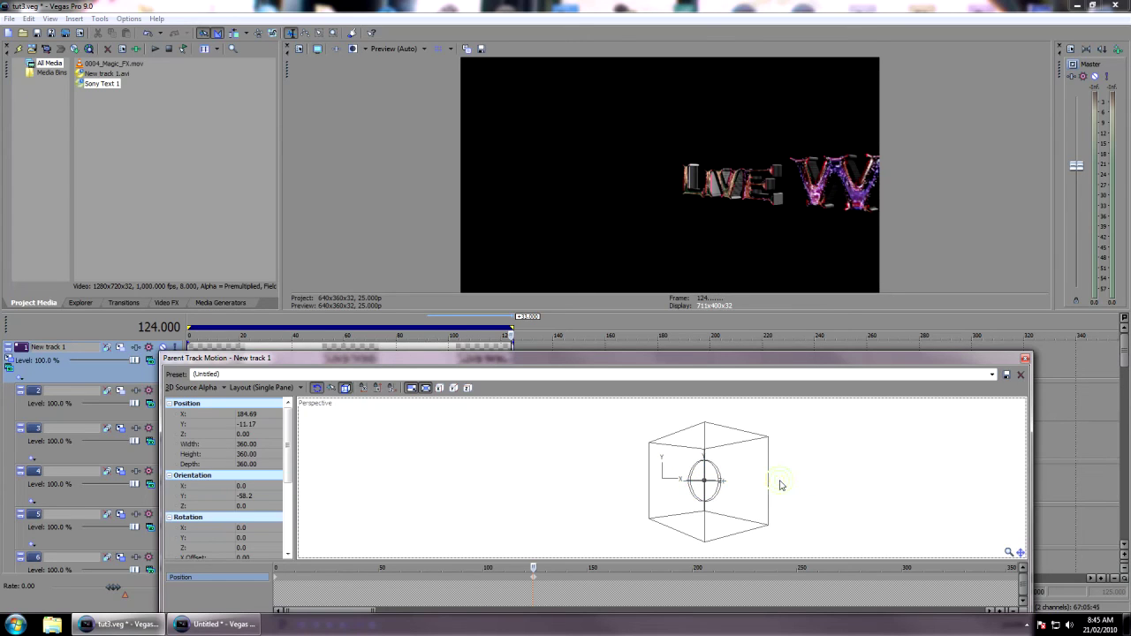
pyautogui.moveTo(750, 501); pyautogui.dragTo(729, 505)
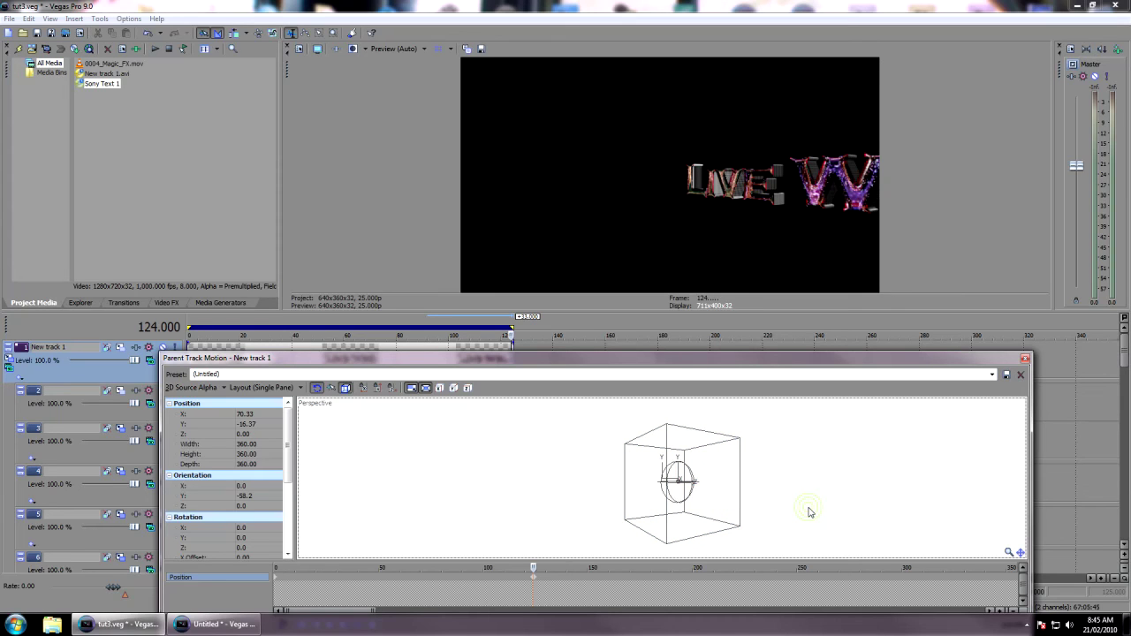
pyautogui.moveTo(738, 491); pyautogui.dragTo(635, 509)
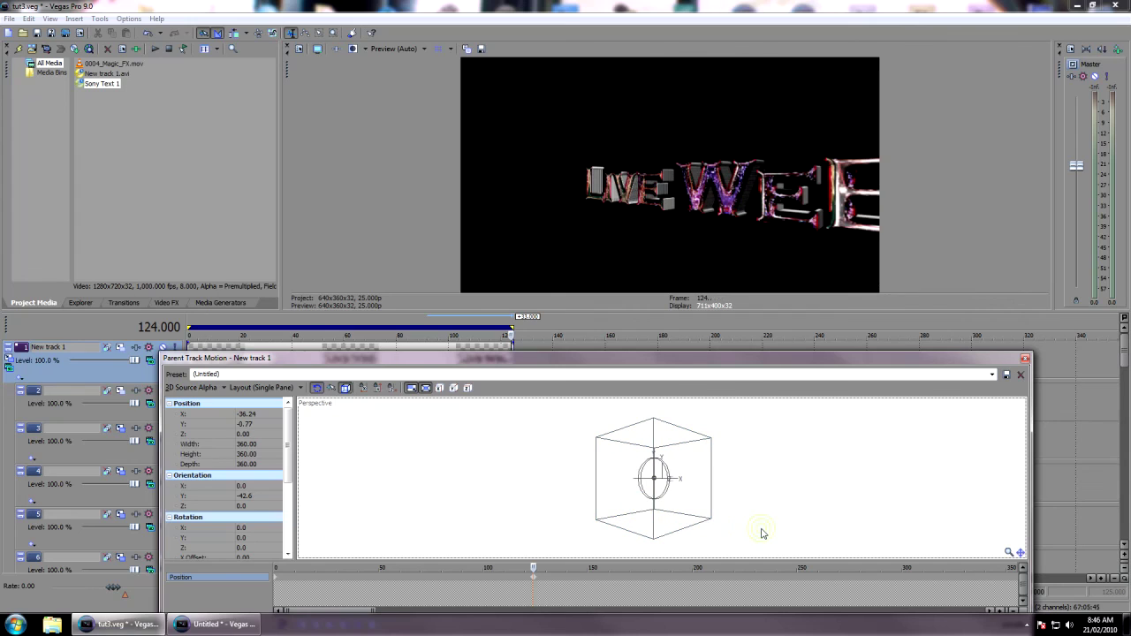
pyautogui.moveTo(704, 520); pyautogui.dragTo(633, 487)
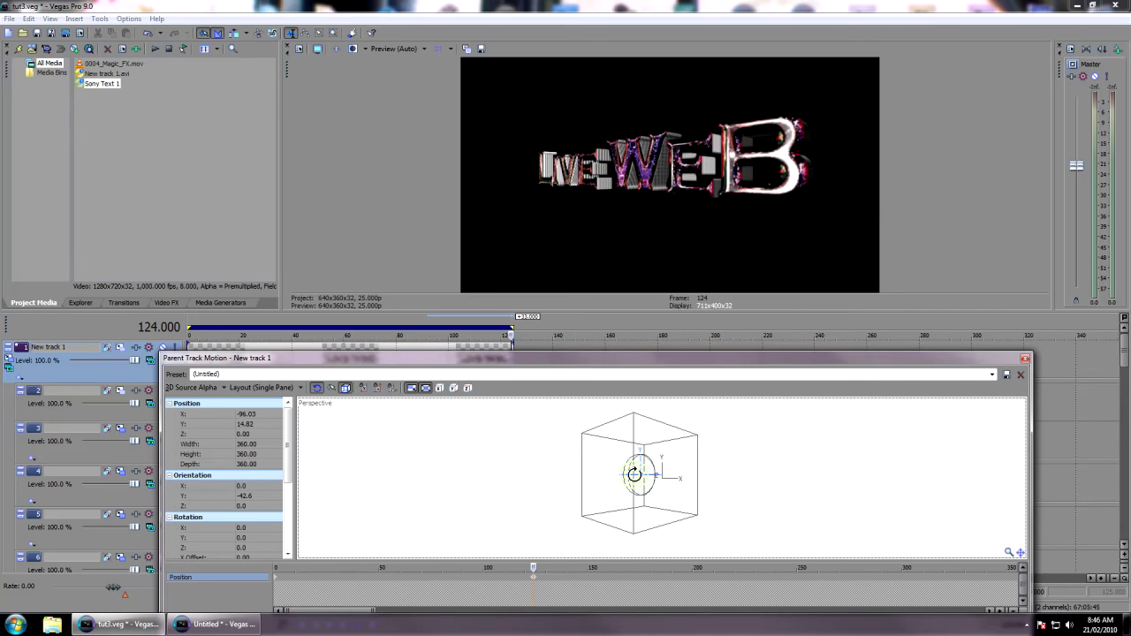
pyautogui.moveTo(633, 475); pyautogui.dragTo(635, 475)
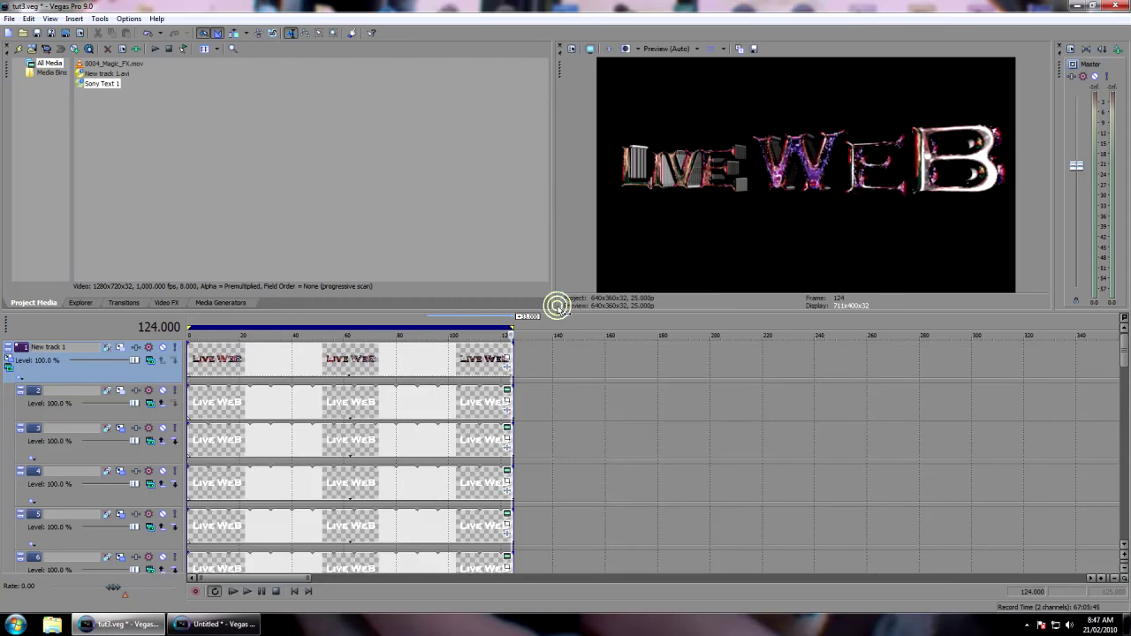
# Build a Dynamic RAM Preview of the Live WeB flyby from the Tools menu.
pyautogui.click(99, 20)
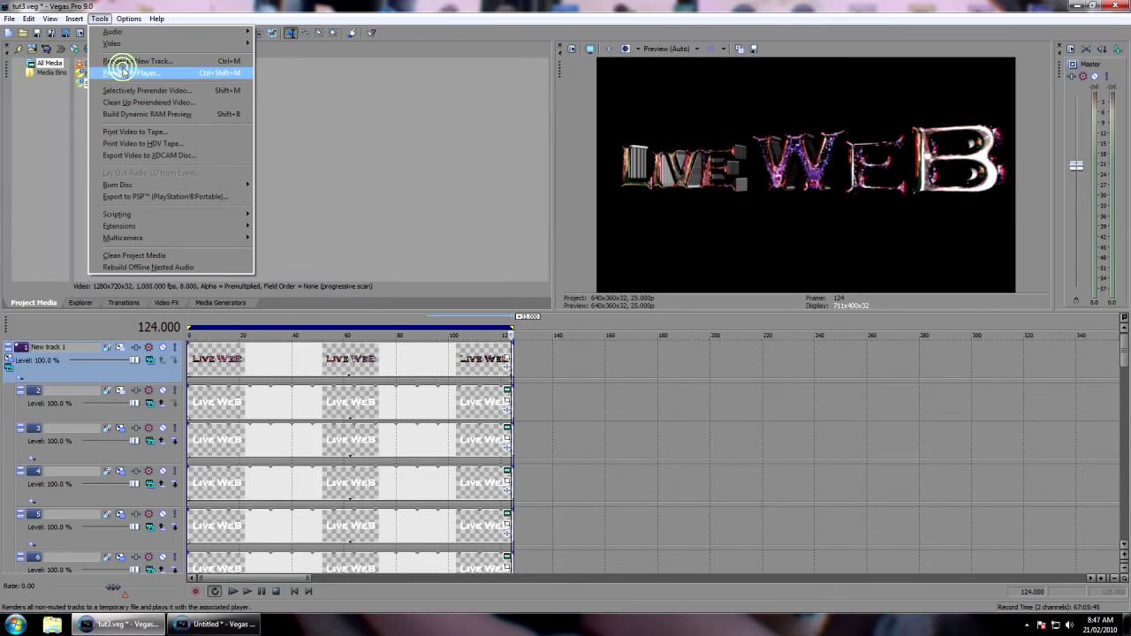
pyautogui.click(153, 115)
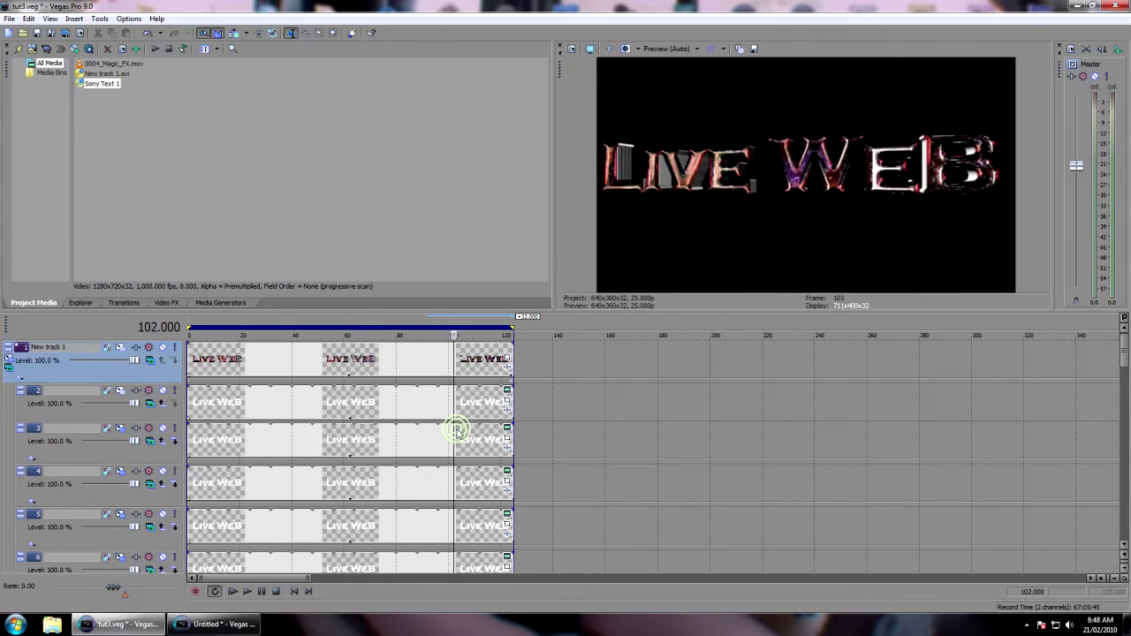
# Select the 0–125 frame event region and play the flyby from the start.
pyautogui.doubleClick(456, 430)
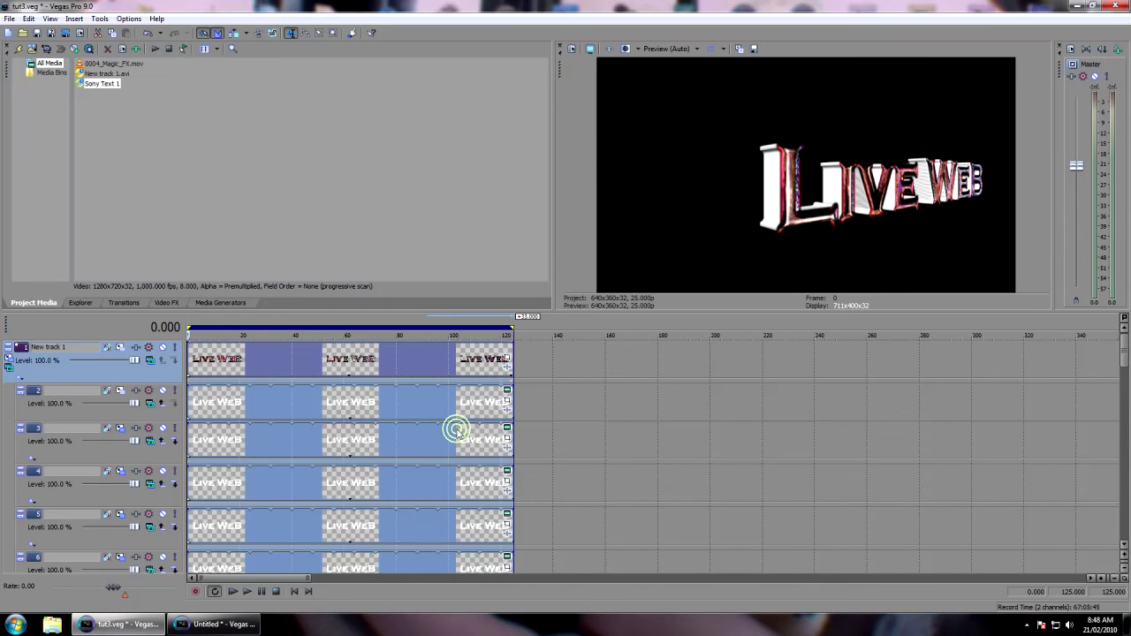
pyautogui.press('space')
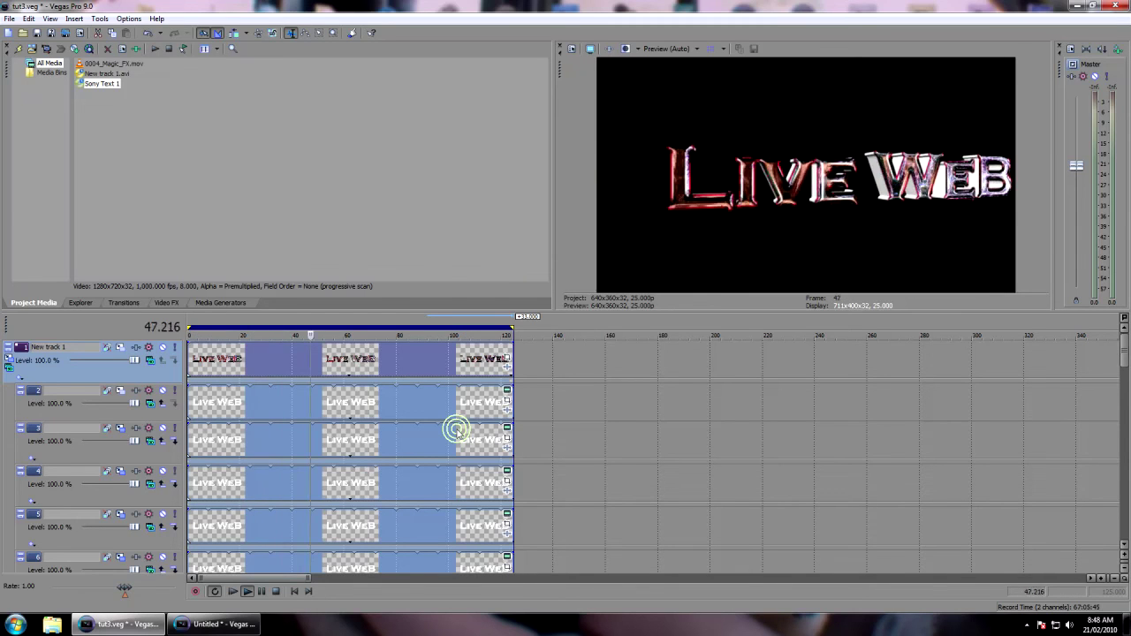